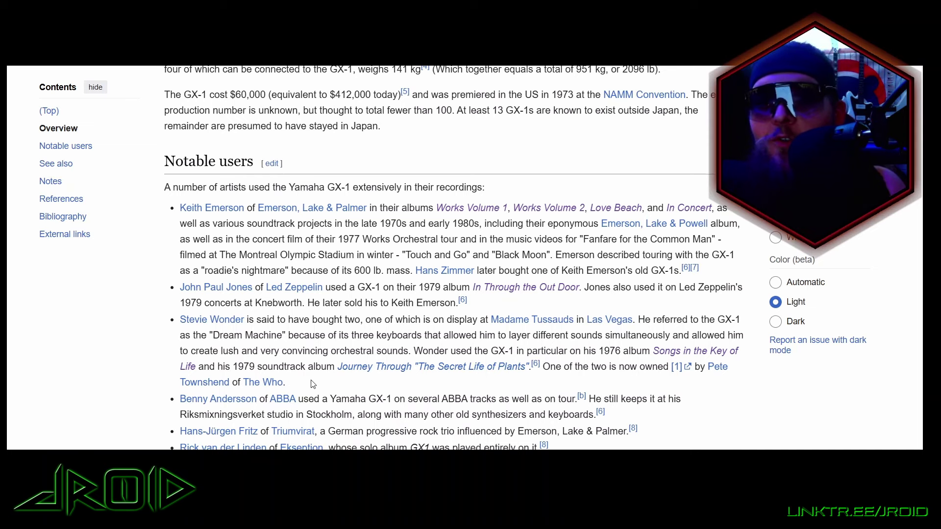
Read the Yamaha GX-1 article's notable users, overview and technical specifications
scroll(313, 384, down, 3)
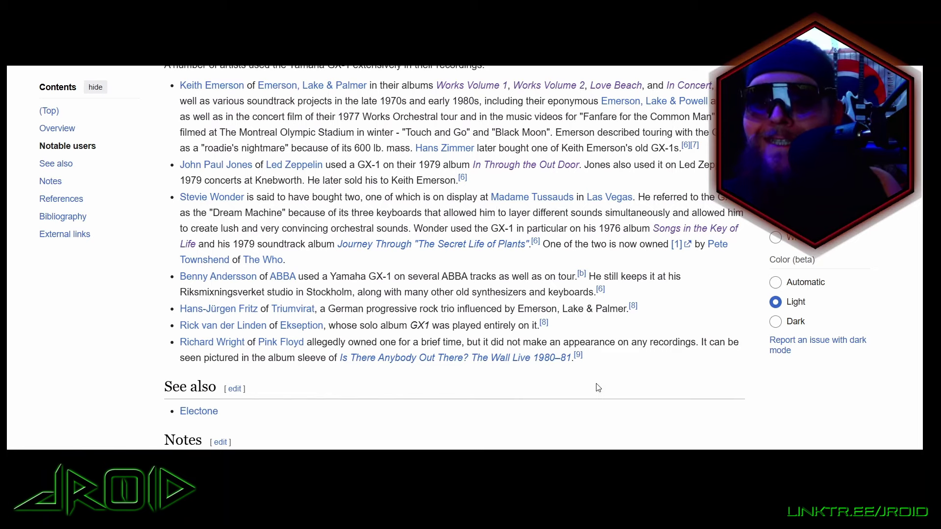
scroll(558, 375, up, 15)
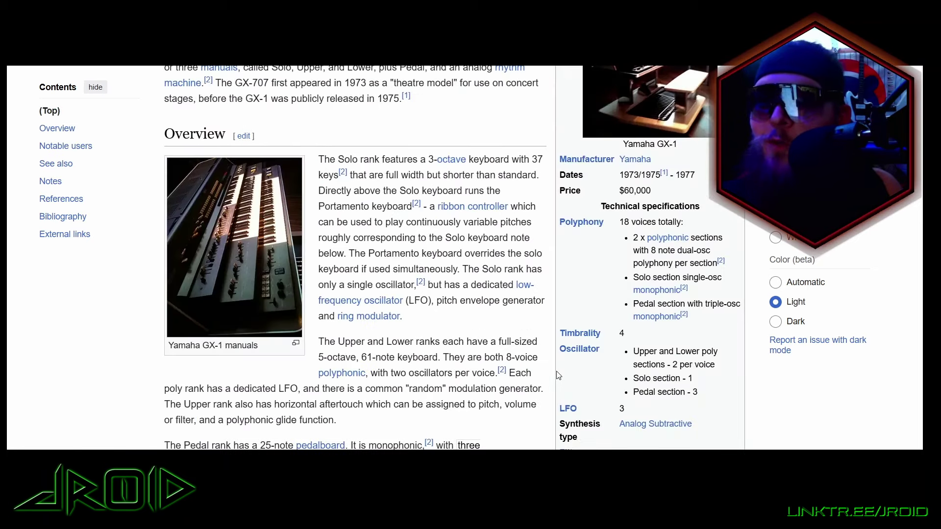
scroll(558, 375, down, 4)
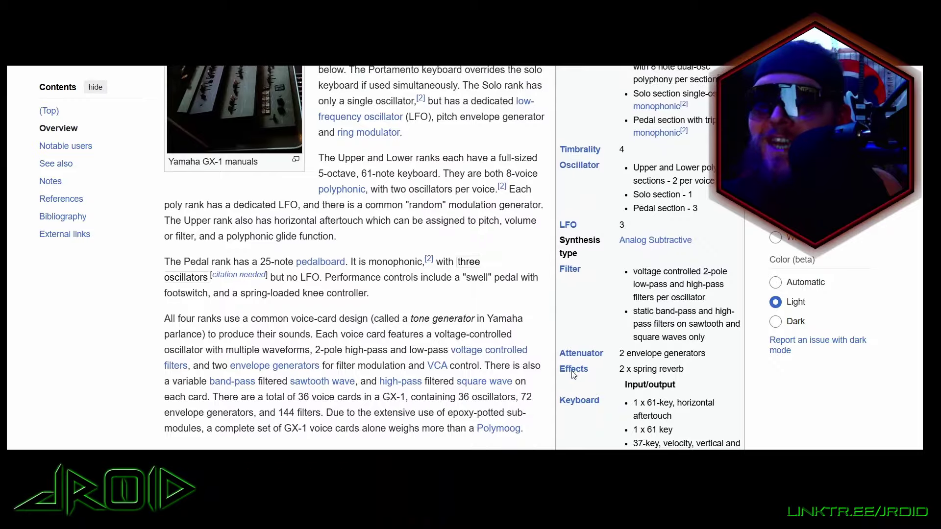
scroll(573, 375, down, 3)
scroll(553, 395, up, 2)
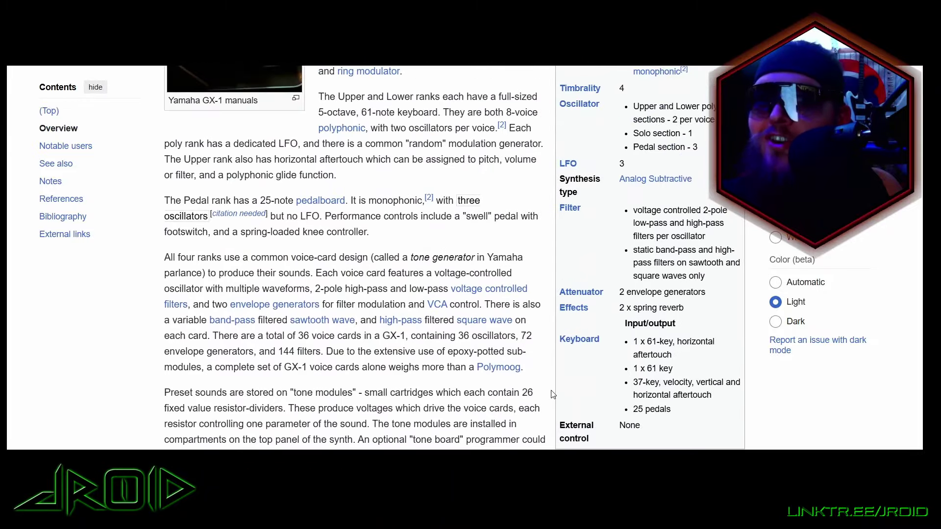
scroll(551, 395, up, 8)
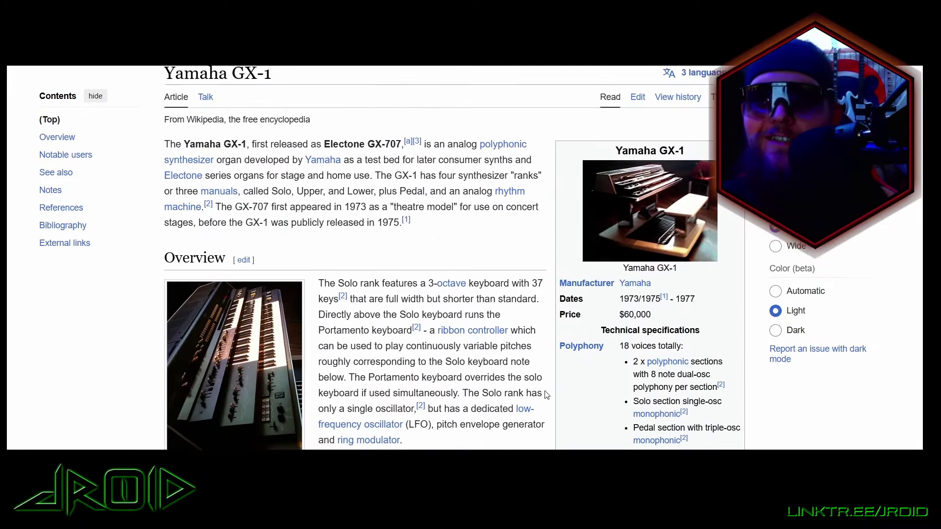
scroll(547, 395, up, 2)
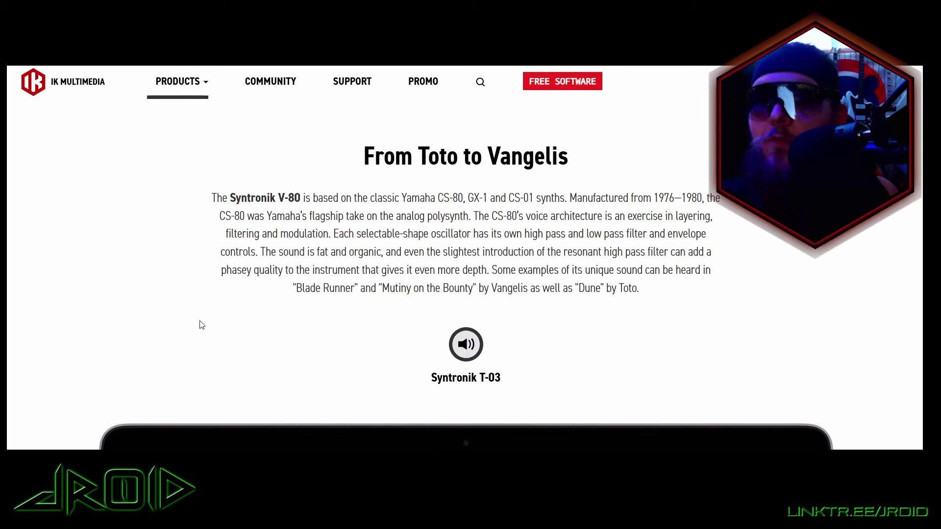
Switch to the IK Multimedia Syntronik V-80 page and read the instrument's background and its GX-1 comparison
scroll(201, 325, down, 5)
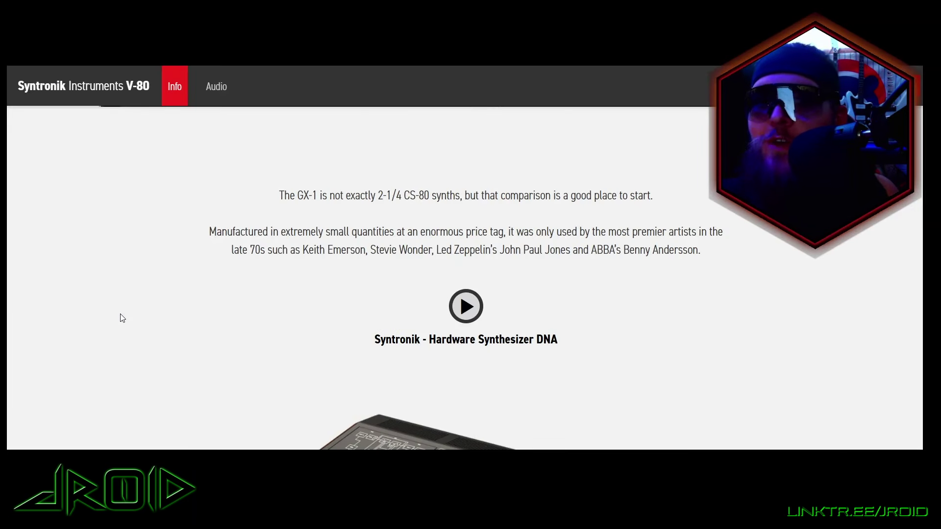
scroll(448, 292, down, 5)
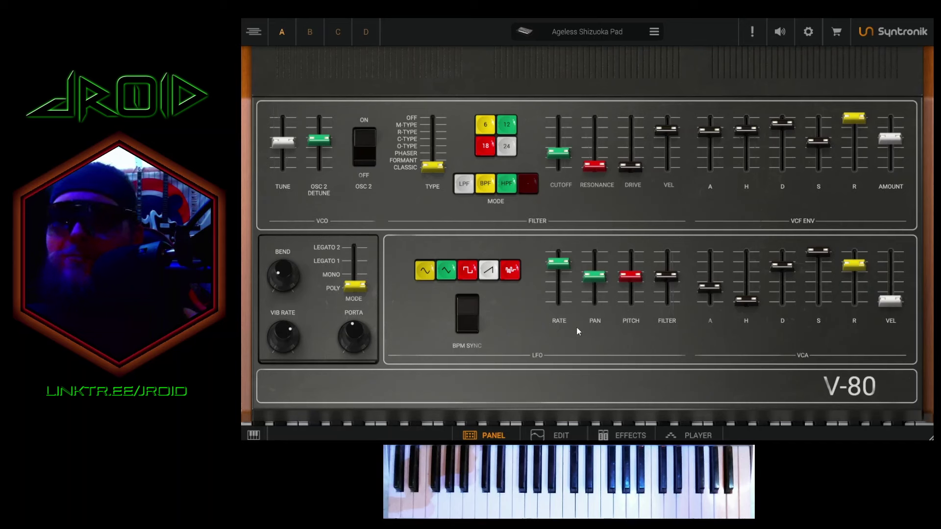
In Syntronik, show the on-screen keyboard and view the V-80's detailed synthesis editing page
click(253, 435)
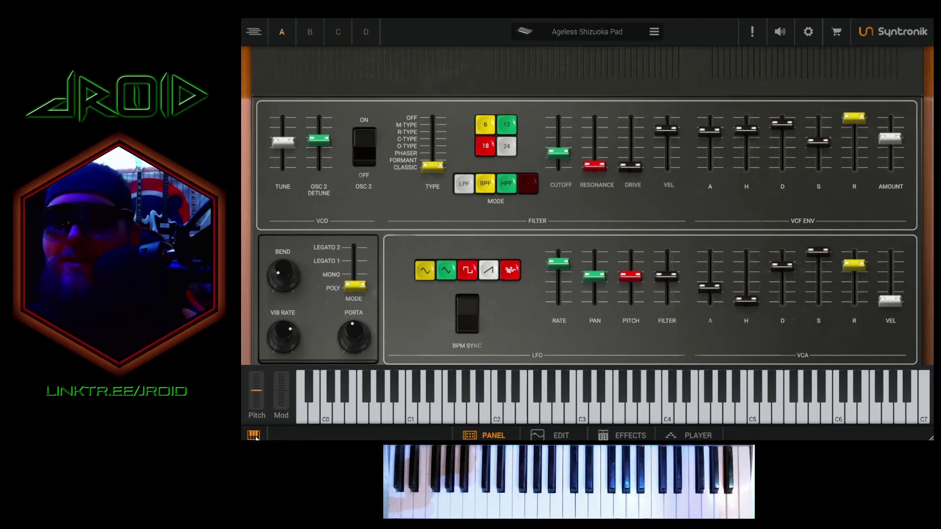
click(554, 436)
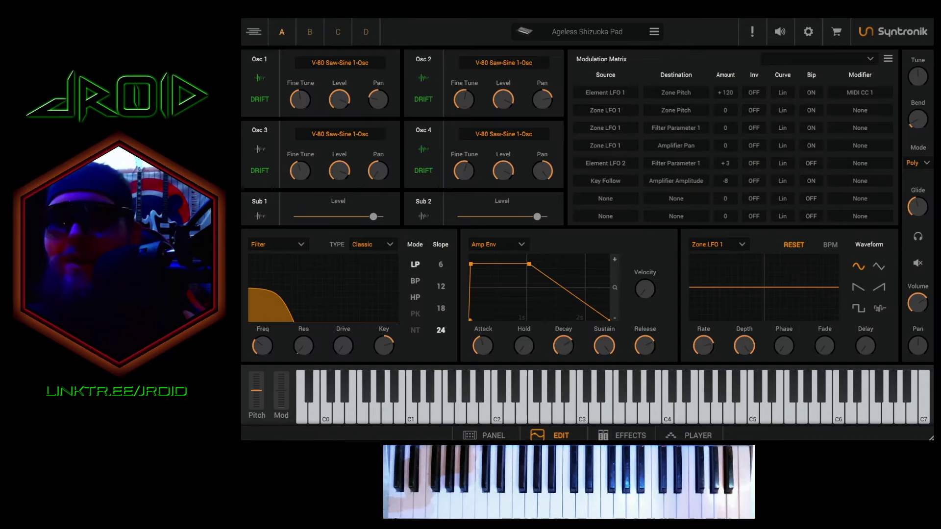
View the effects rack and examine the effect categories available for empty slot 4, including Distortion, Reverb / Delay and Filter
click(616, 438)
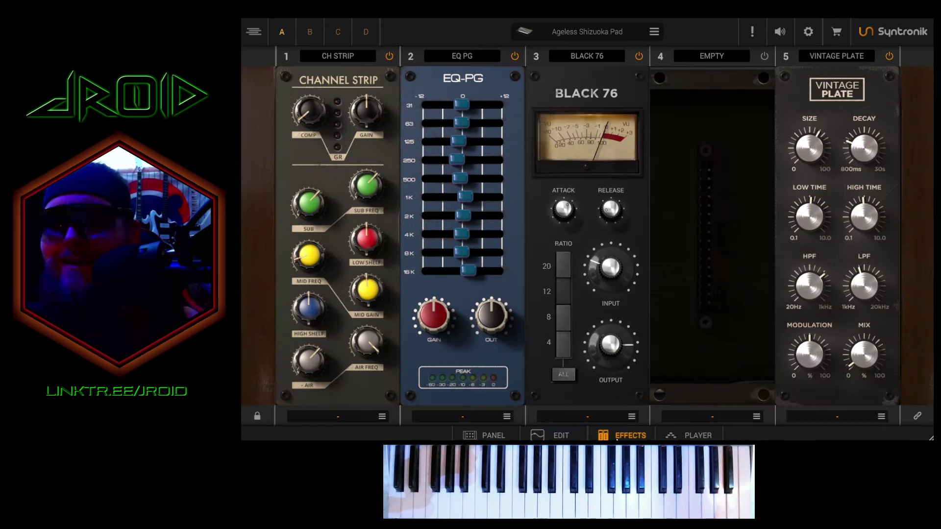
click(713, 57)
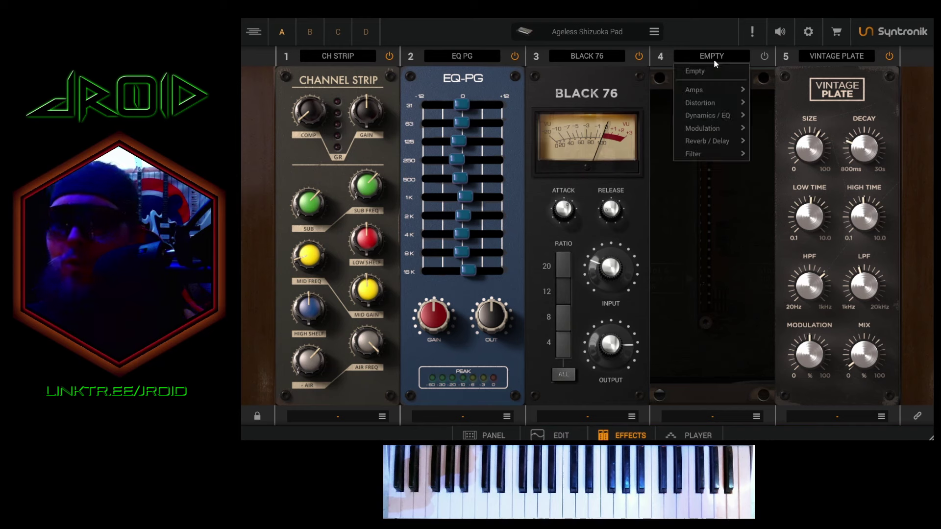
mouse_move(726, 88)
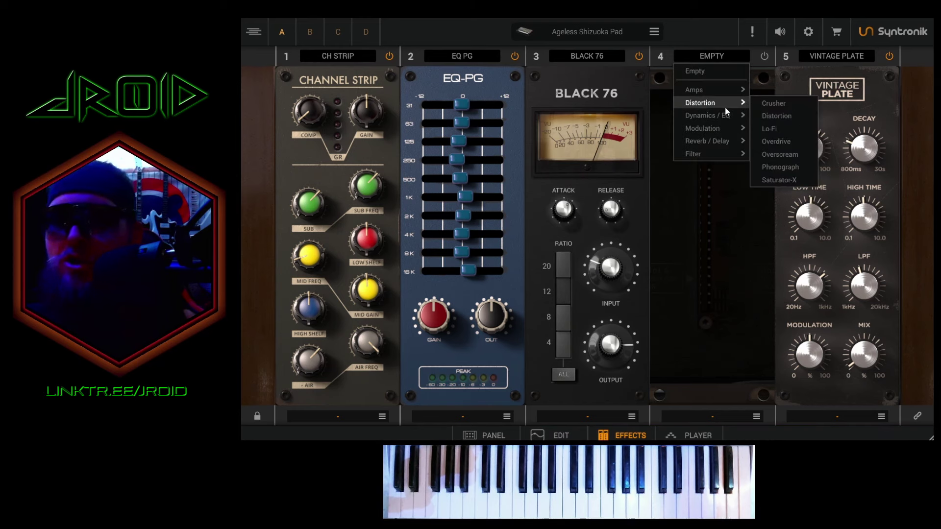
mouse_move(729, 119)
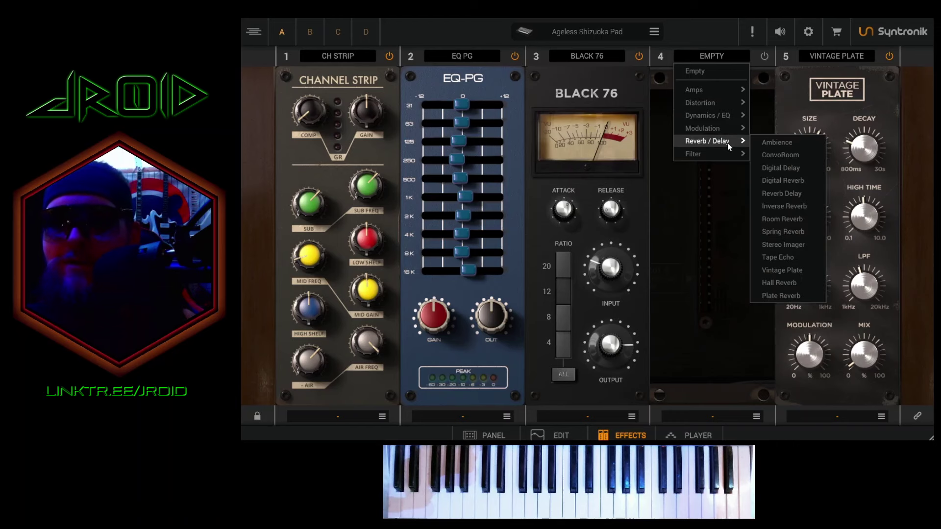
mouse_move(728, 158)
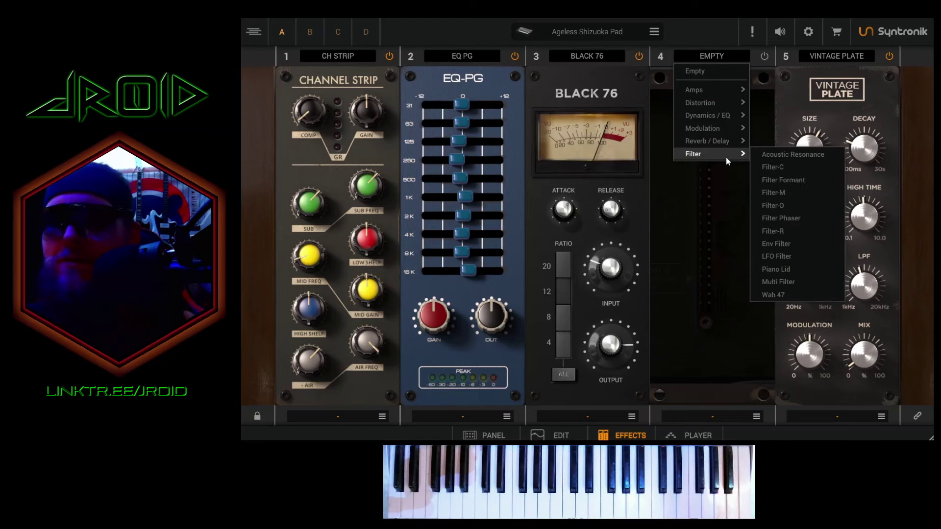
View the arpeggiator and sequencer page, and bring up the preset browser
click(698, 435)
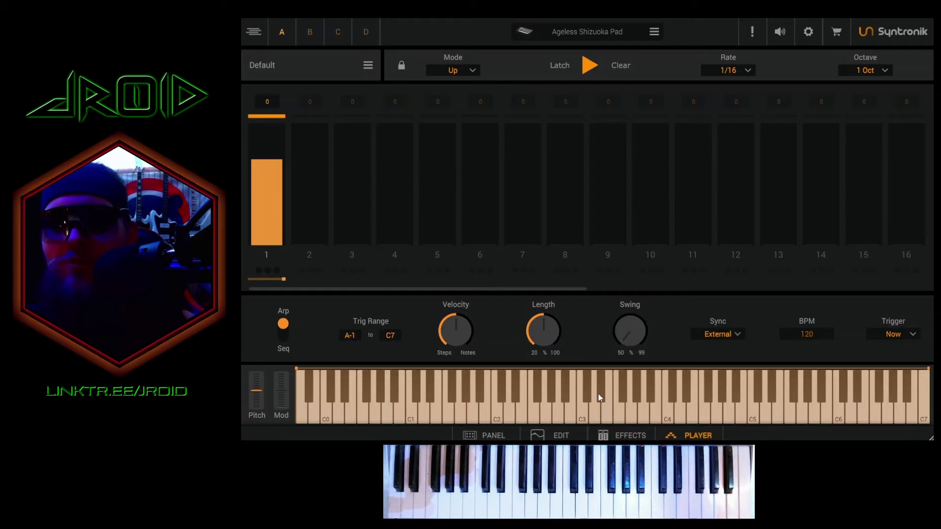
click(587, 31)
drag(681, 89, 754, 19)
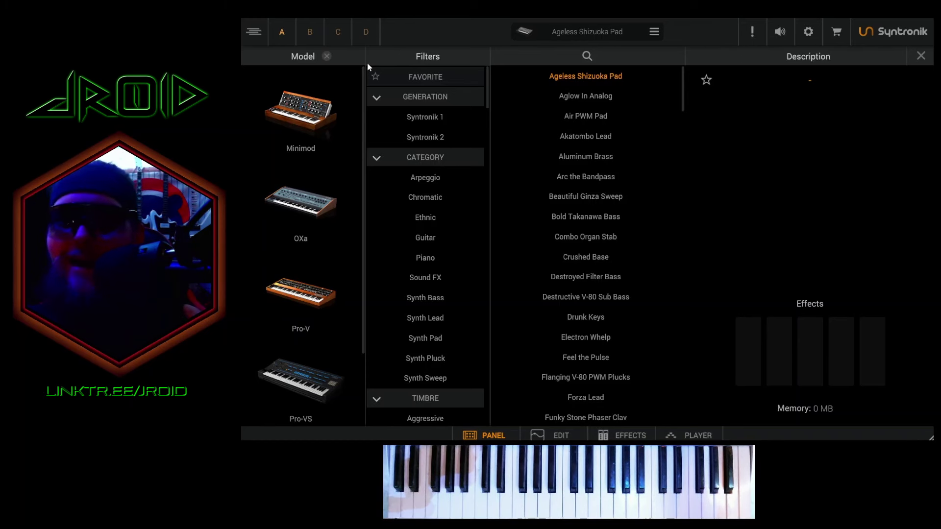
Examine the four-part layering view and the preset browser, and return to the V-80 front panel
click(258, 34)
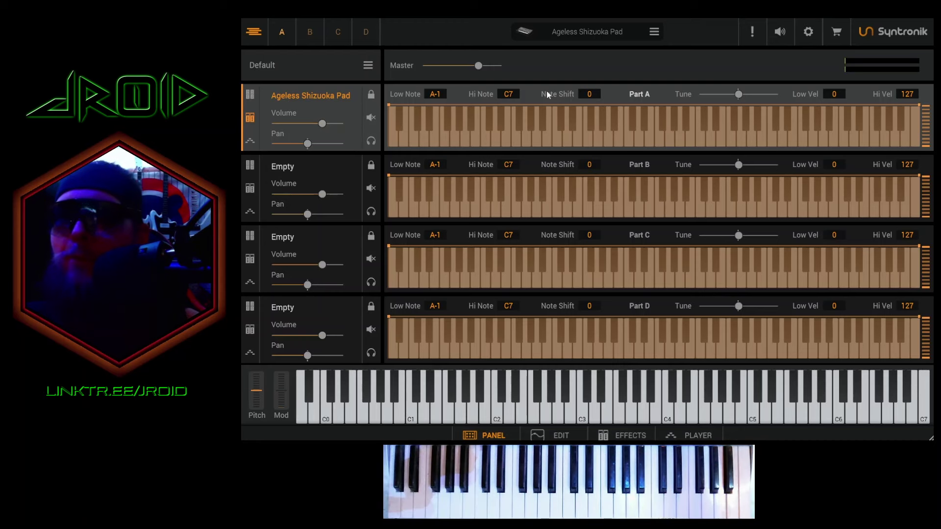
click(569, 30)
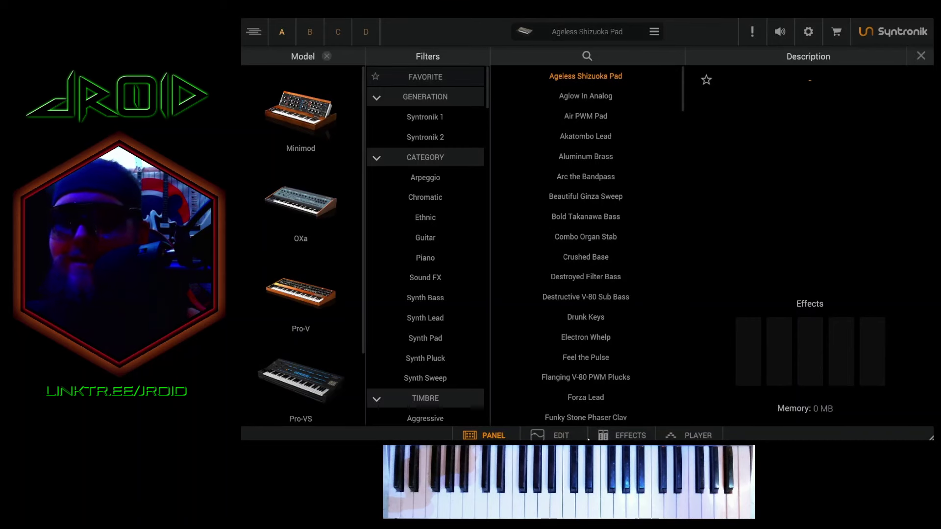
click(497, 435)
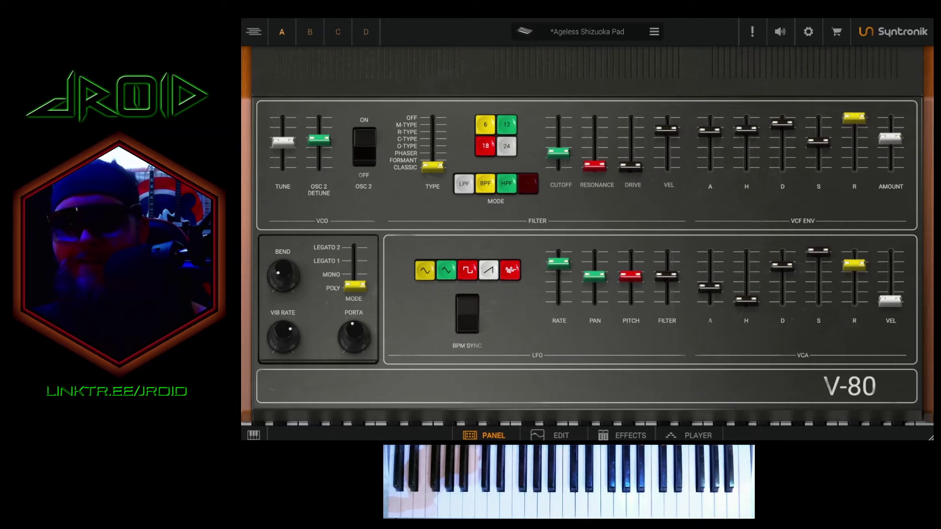
Audition the V-80 presets Aglow In Analog, Air PWM Pad and Akatombo Lead from the preset browser
click(592, 32)
click(606, 97)
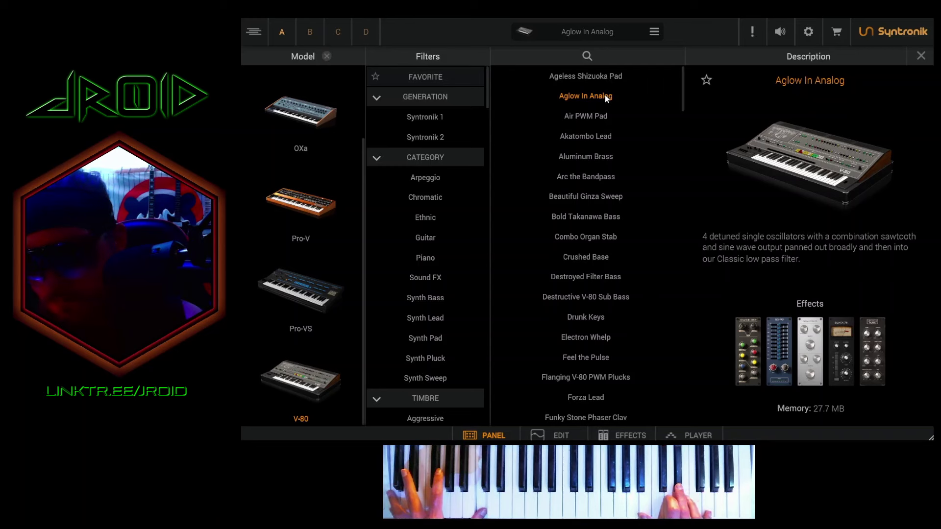
click(603, 117)
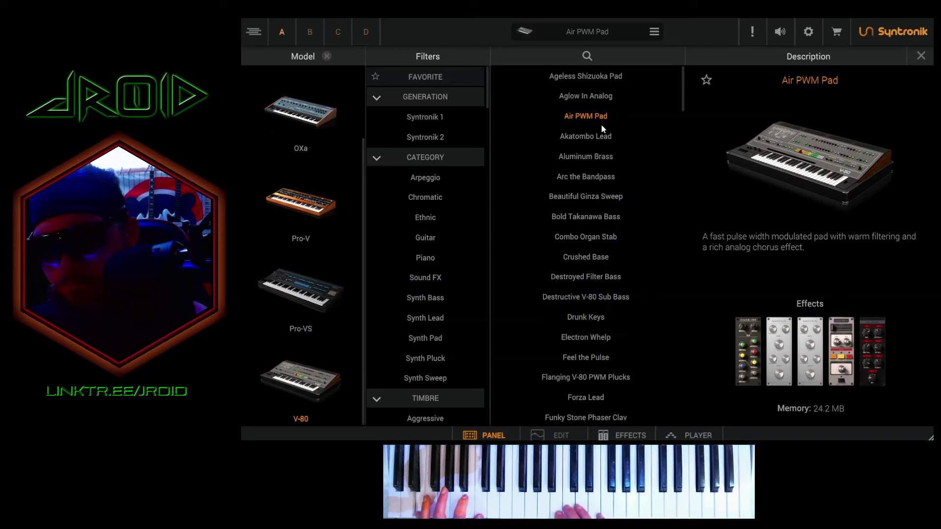
click(606, 137)
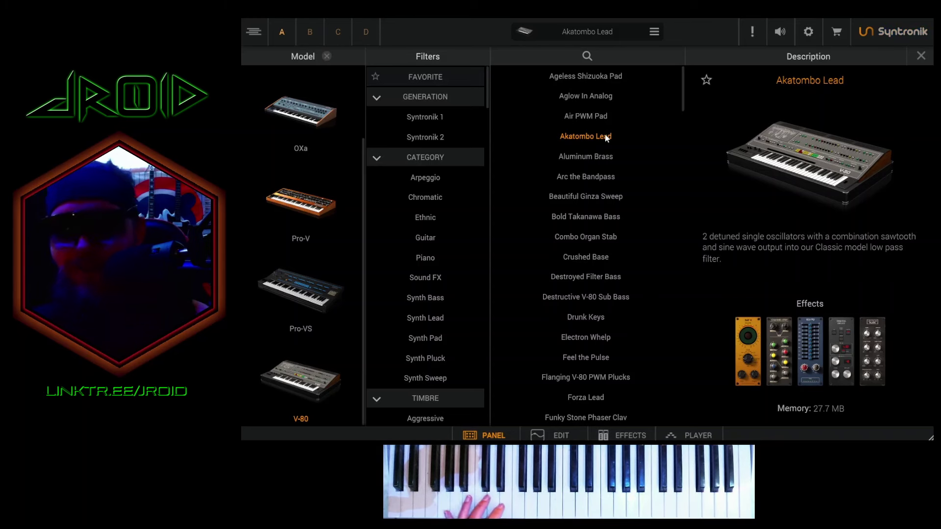
Audition the presets Aluminum Brass, Arc the Bandpass and Beautiful Ginza Sweep
click(633, 156)
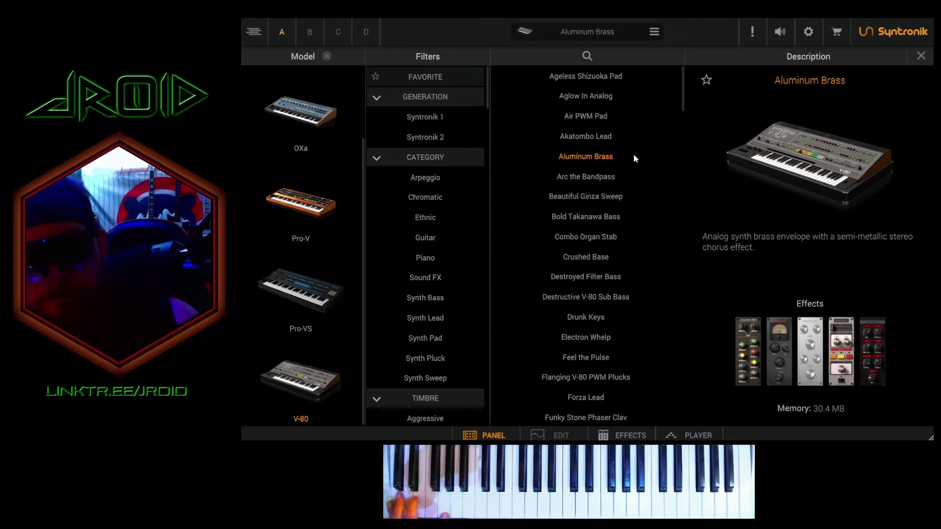
double_click(585, 177)
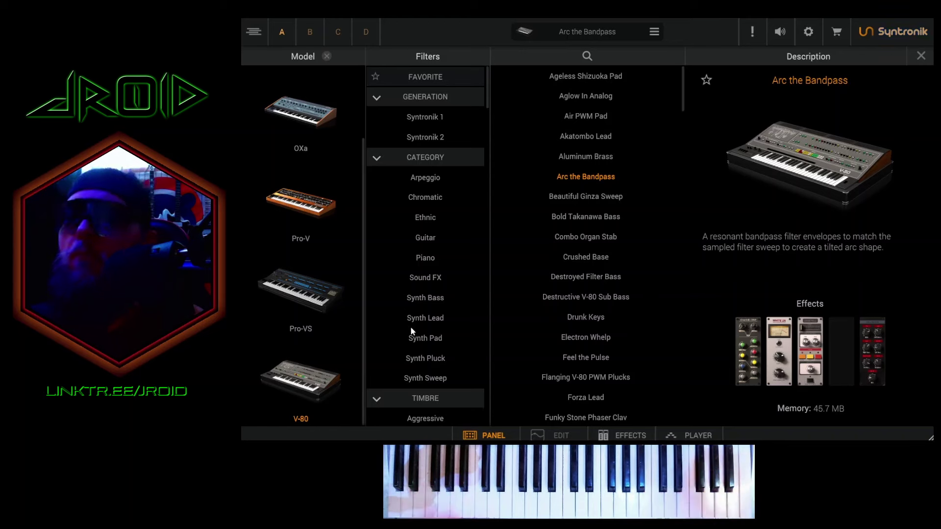
key(Down)
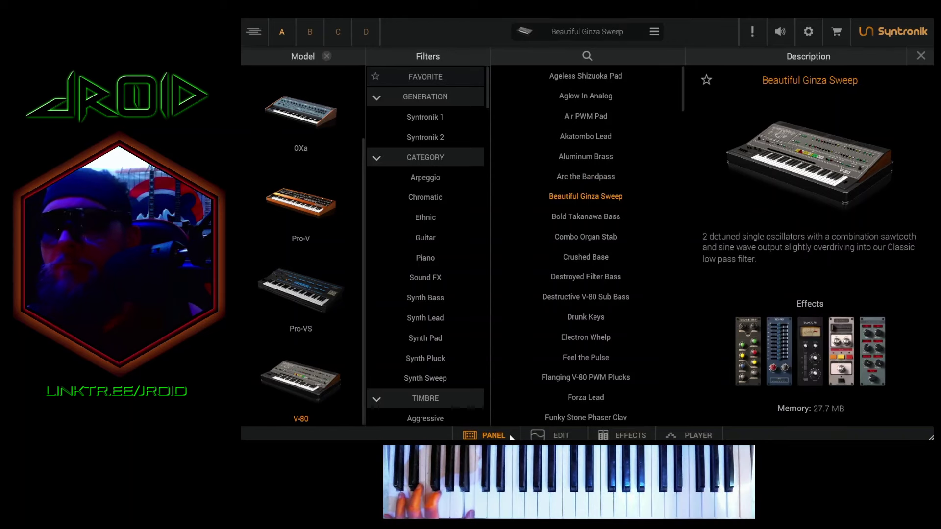
Show the V-80 front panel and audition the presets from Bold Takanawa Bass and Combo Organ Stab through Crushed Base and Destroyed Filter Bass
click(484, 437)
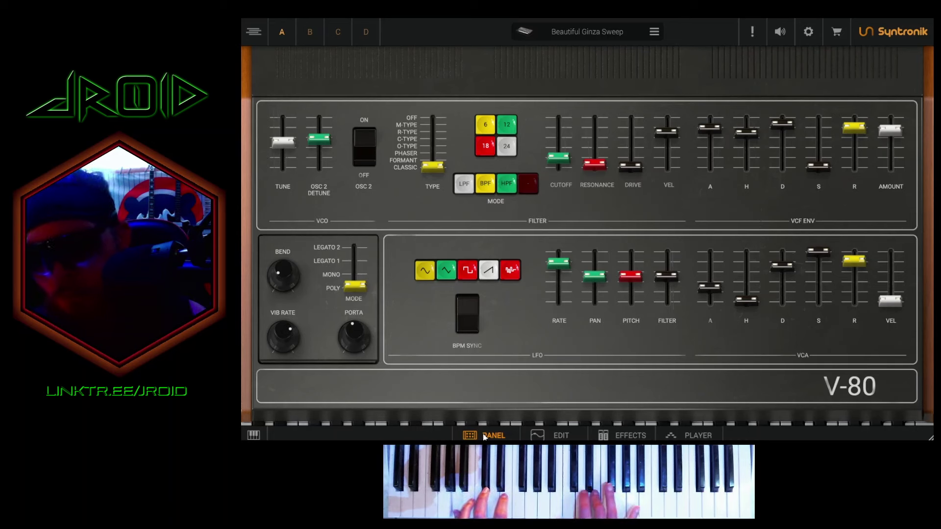
key(Down)
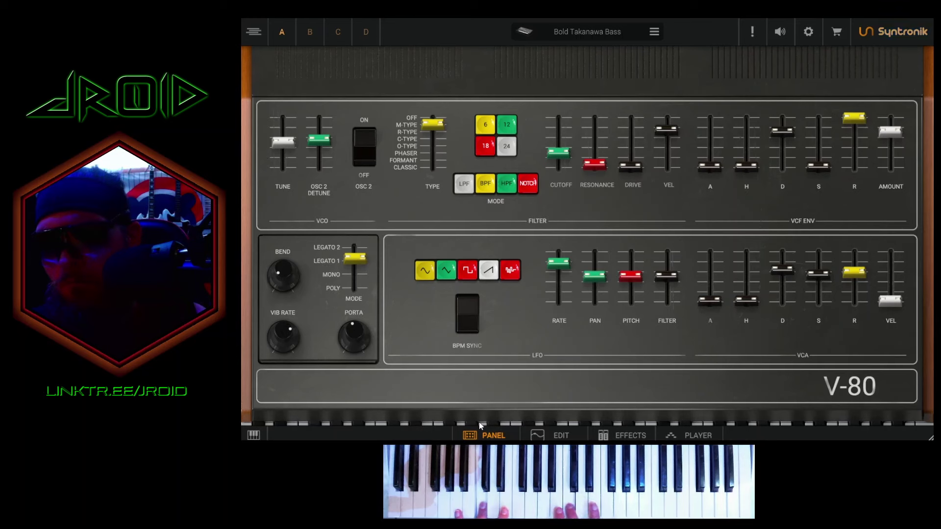
key(Down)
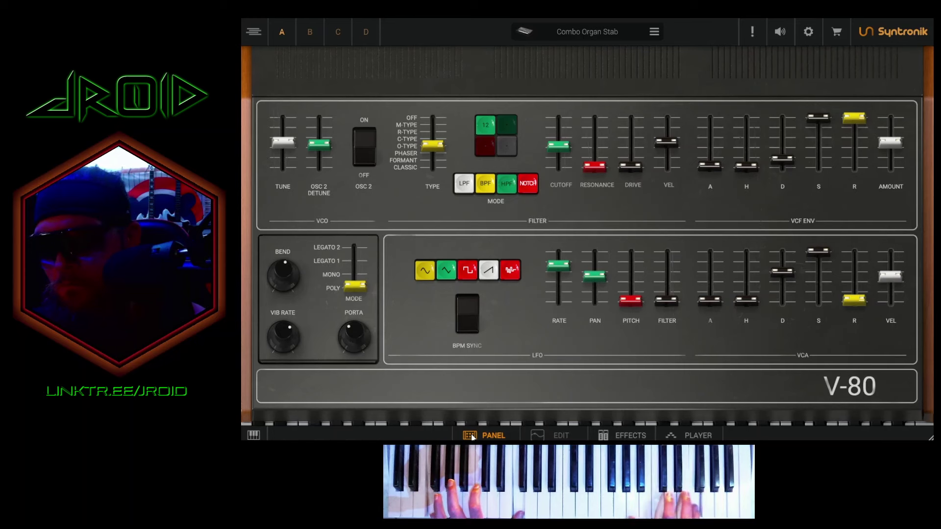
drag(363, 287, 364, 278)
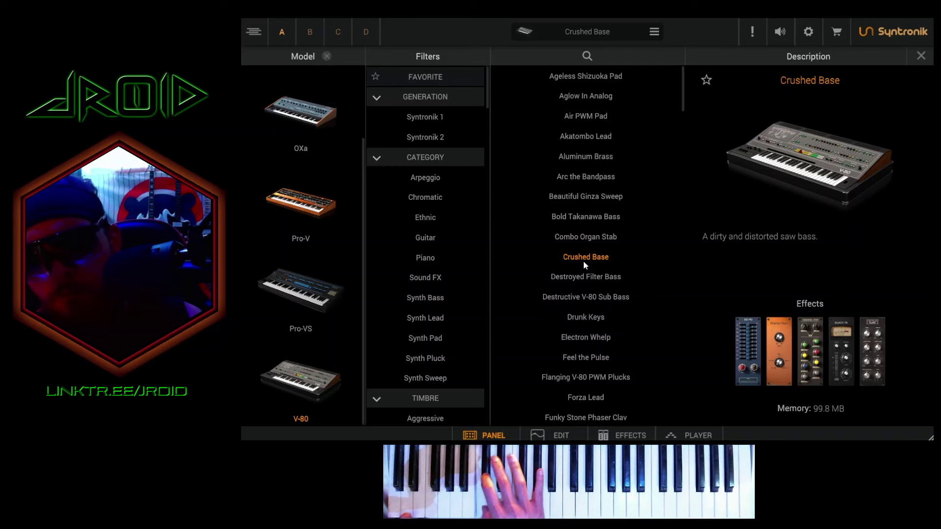
click(613, 278)
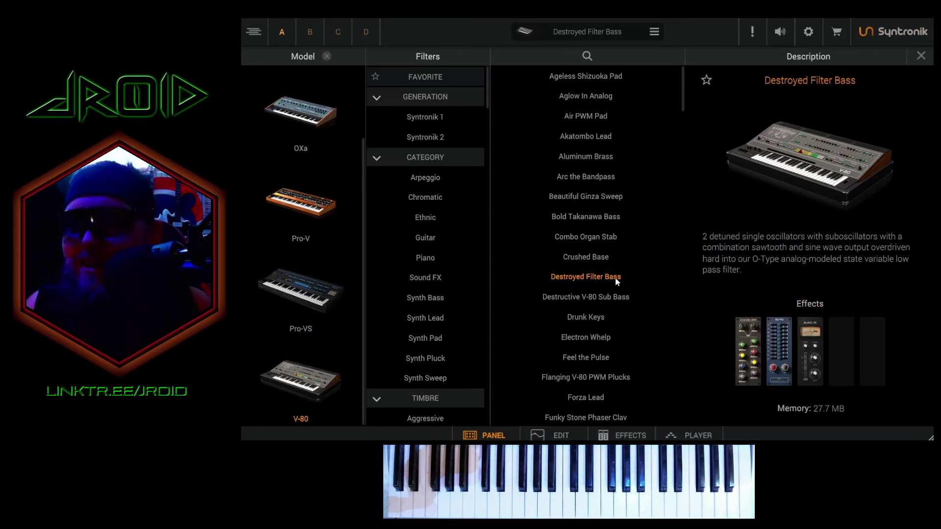
Audition the presets Destructive V-80 Sub Bass, Drunk Keys and Electron Whelp
click(586, 297)
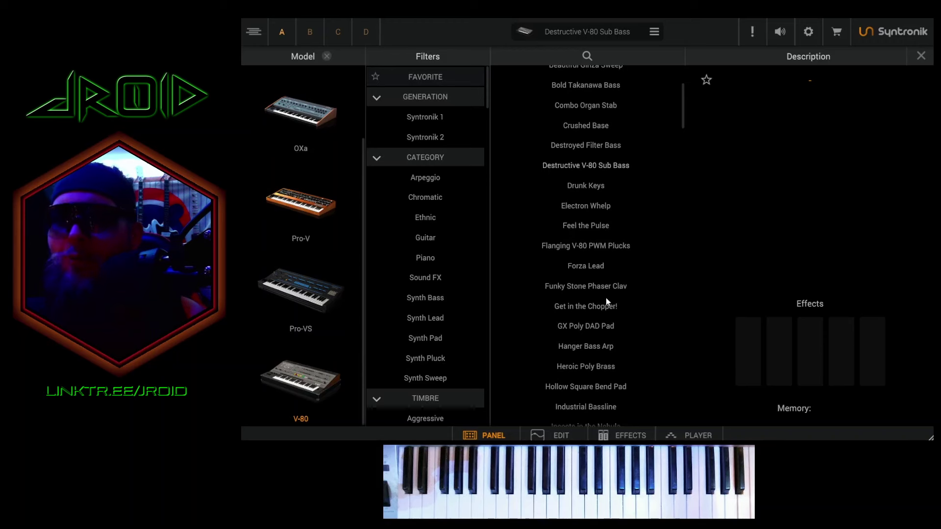
scroll(606, 298, up, 3)
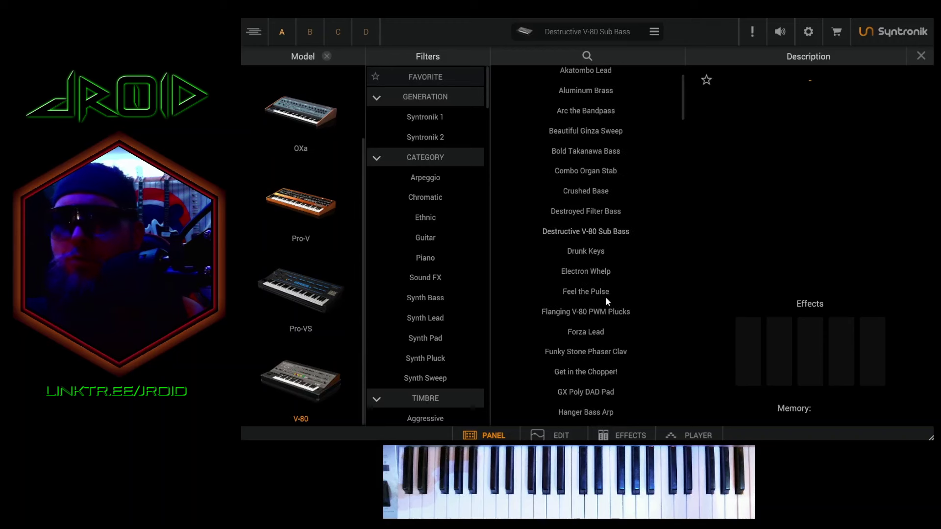
click(603, 236)
click(608, 251)
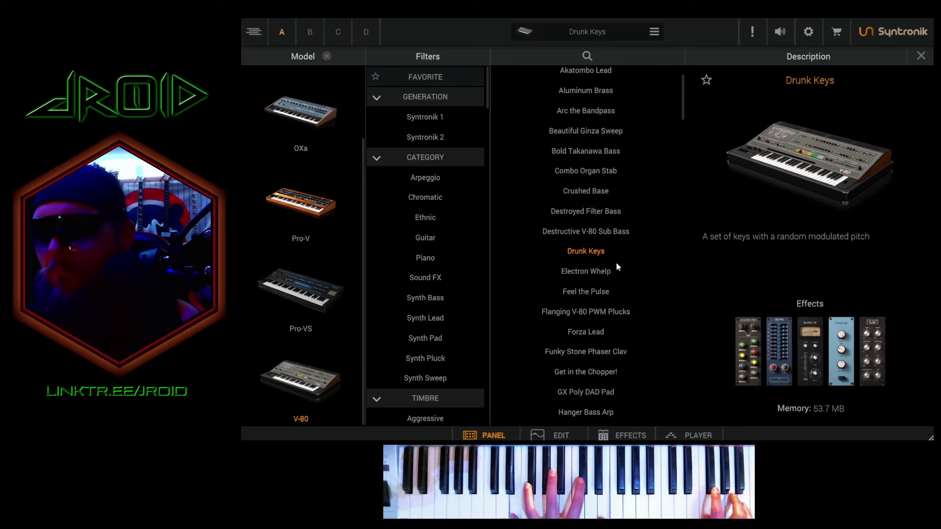
click(613, 272)
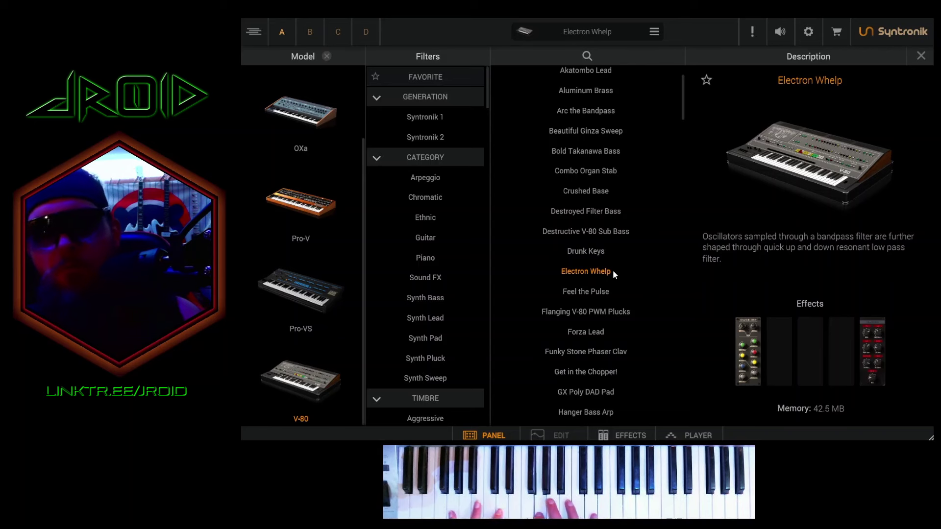
Load the preset Feel the Pulse and try different decay and sustain levels in its VCF envelope
click(621, 293)
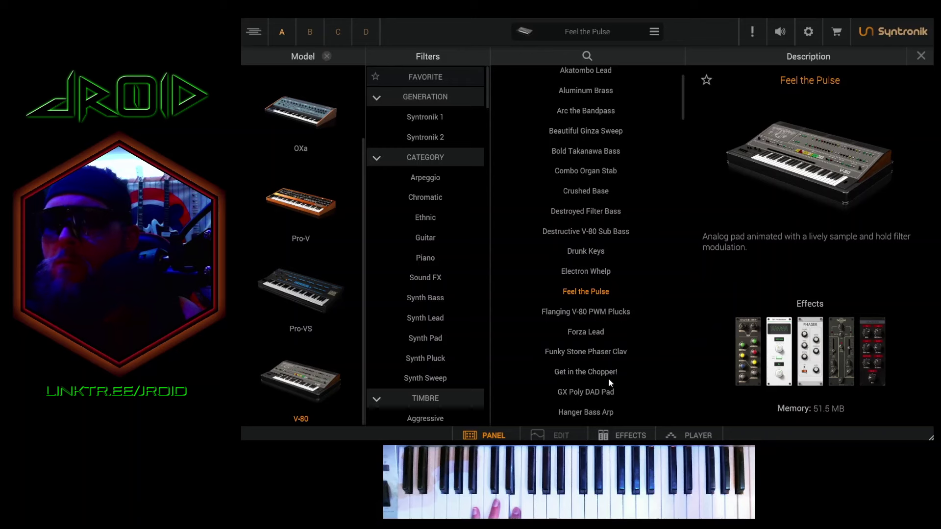
double_click(588, 292)
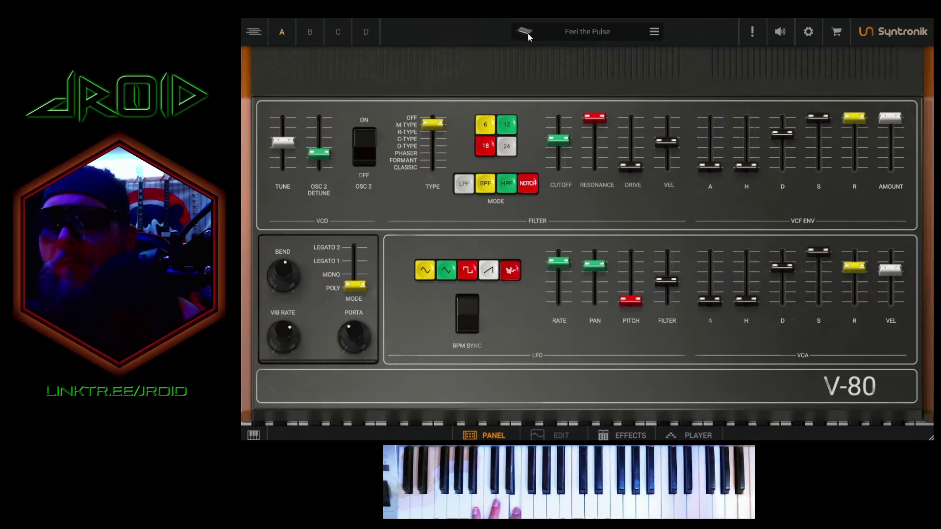
drag(819, 118, 823, 141)
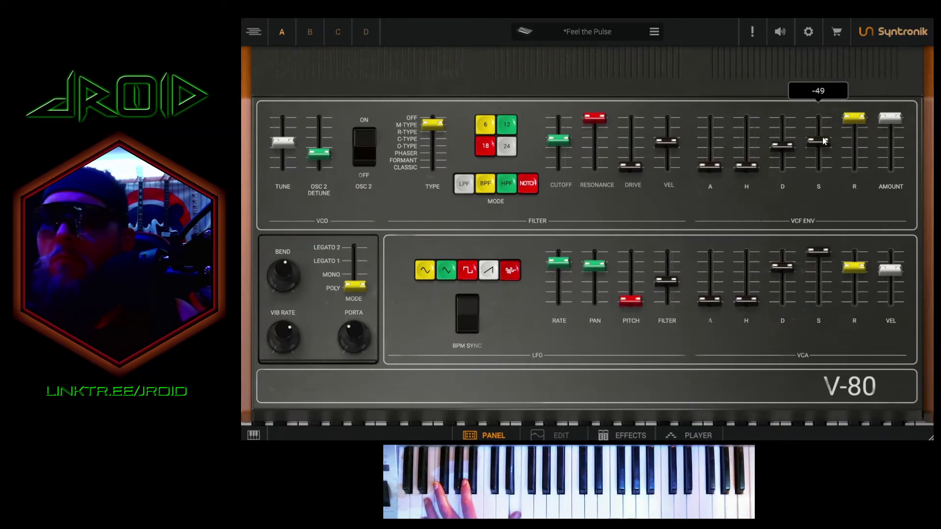
scroll(823, 141, up, 3)
scroll(823, 140, up, 1)
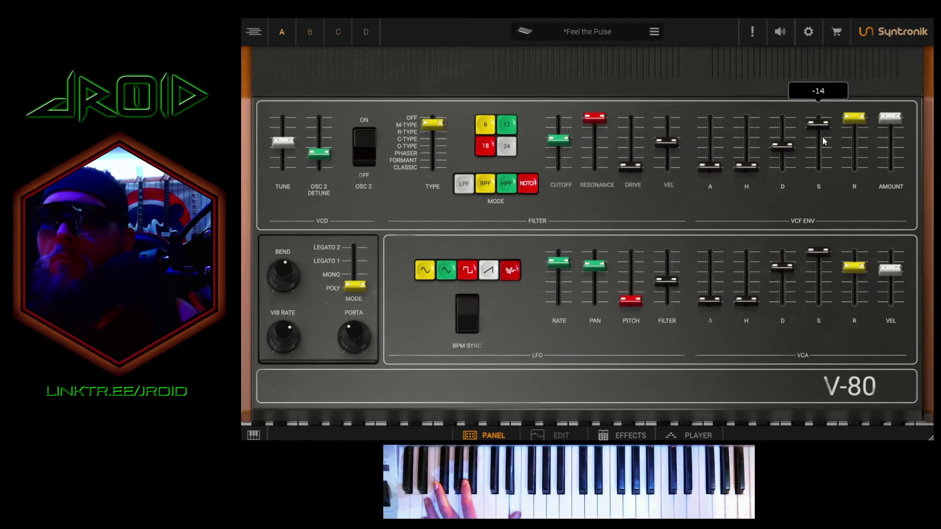
scroll(822, 141, up, 2)
scroll(822, 141, up, 1)
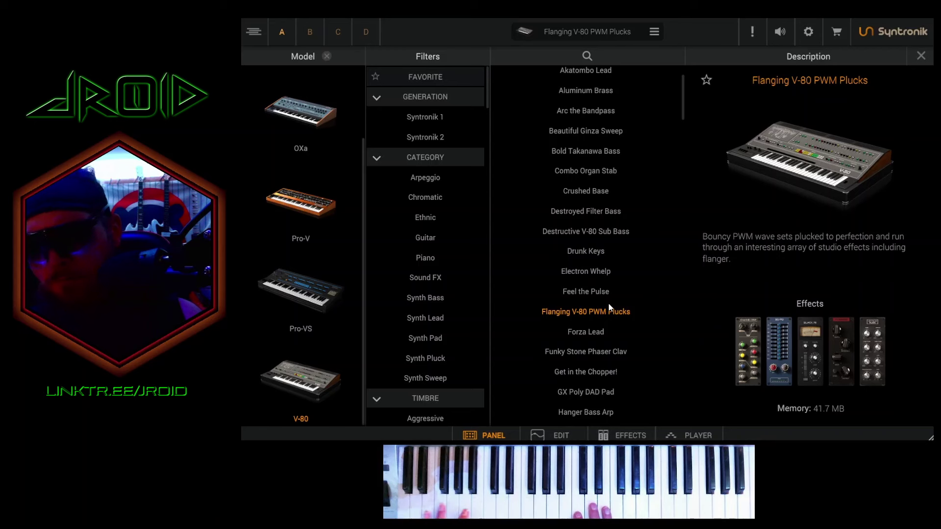
Audition the presets Forza Lead, Funky Stone Phaser Clav and Get in the Chopper!
click(607, 332)
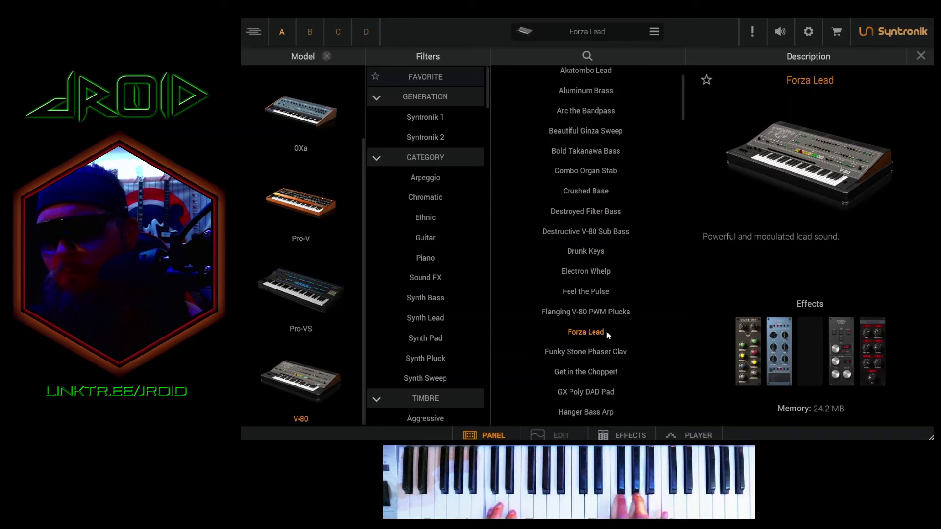
click(613, 350)
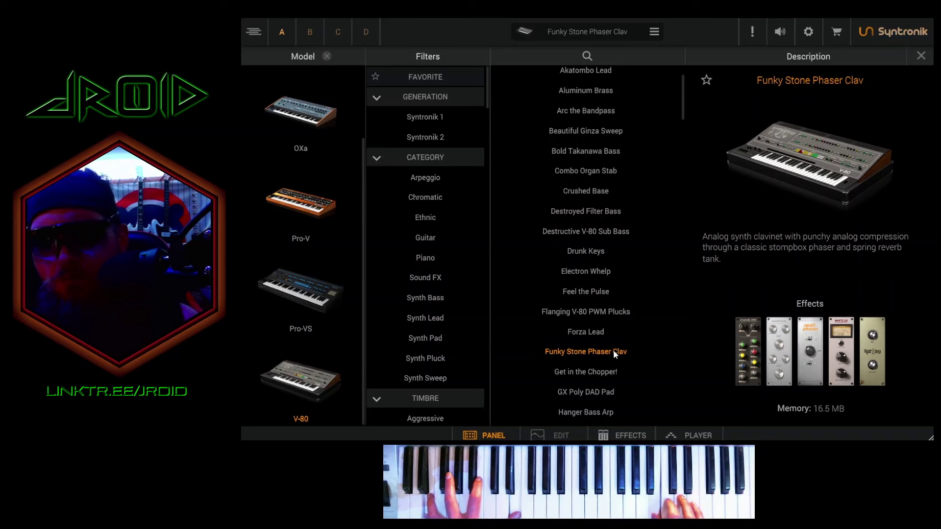
click(601, 374)
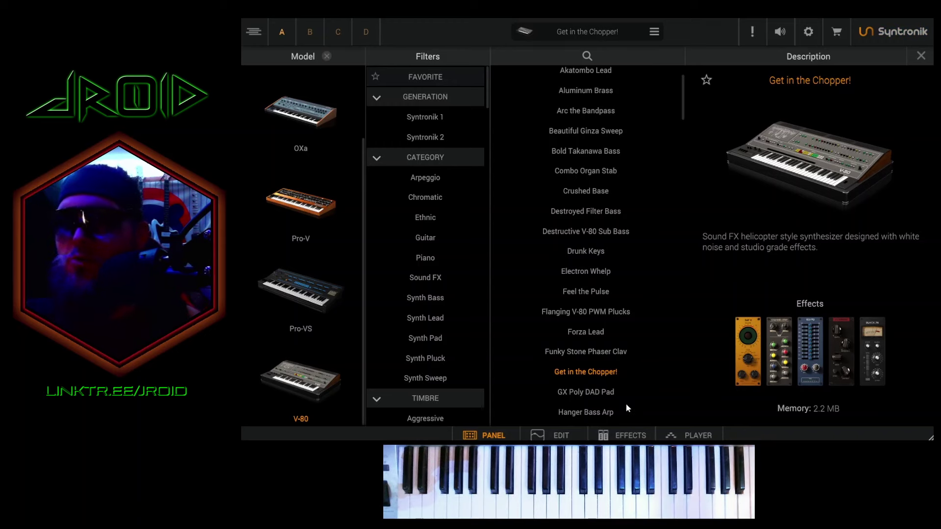
Audition the preset GX Poly DAD Pad, view its front panel and return to the preset browser
click(622, 389)
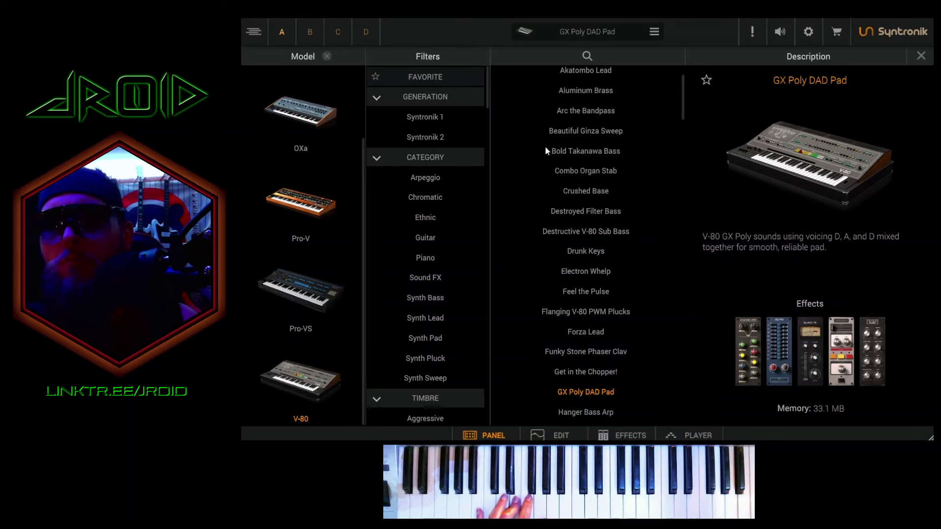
click(530, 32)
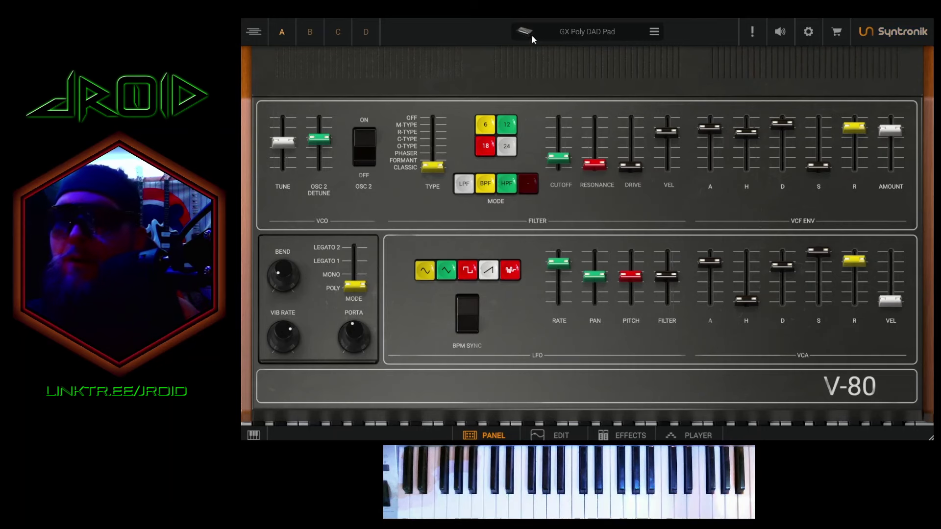
click(588, 31)
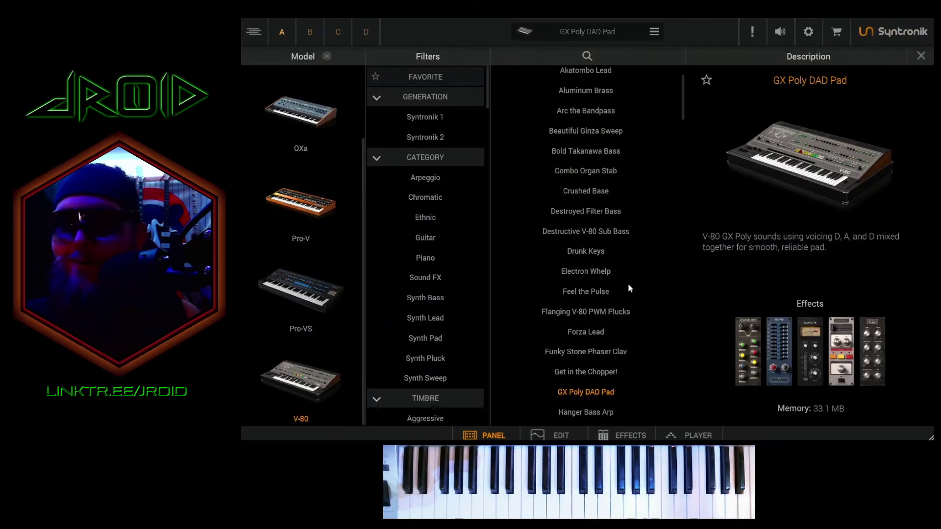
Audition the presets Hanger Bass Arp and Heroic Poly Brass, viewing the front panel for the latter
scroll(637, 294, down, 1)
click(627, 351)
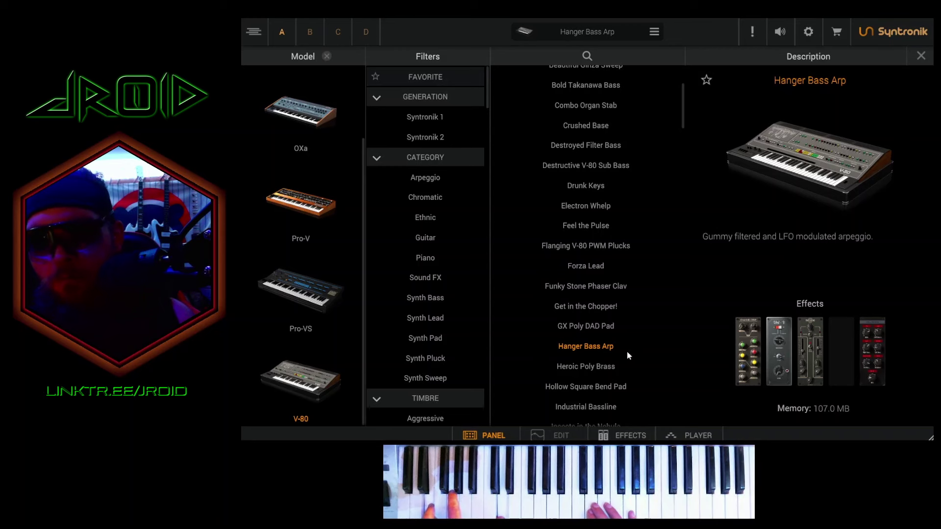
scroll(611, 104, down, 4)
click(611, 104)
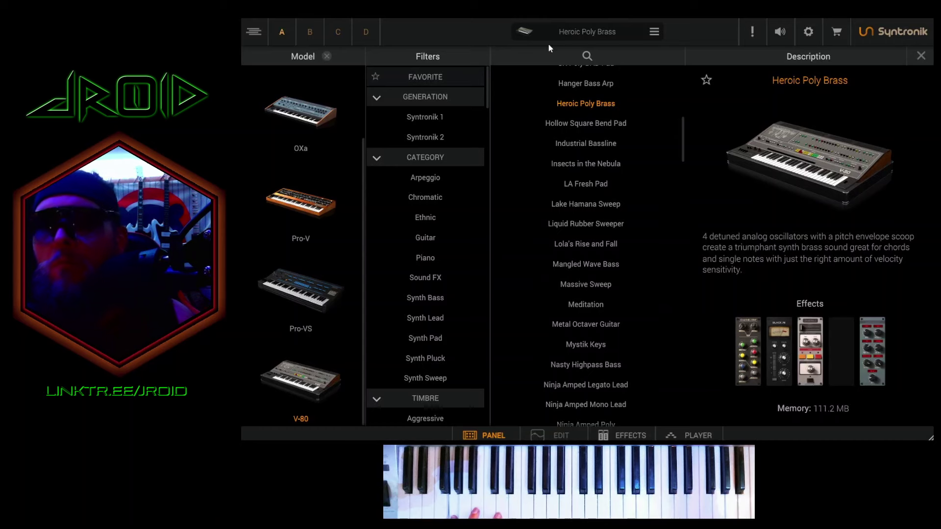
click(531, 33)
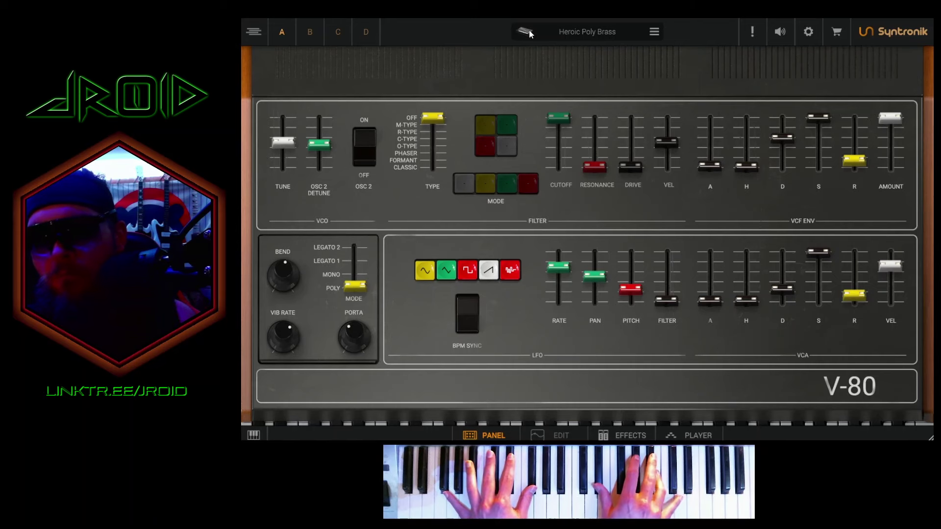
click(526, 32)
Audition the presets Hollow Square Bend Pad, Industrial Bassline, Insects in the Nebula and LA Fresh Pad
click(598, 123)
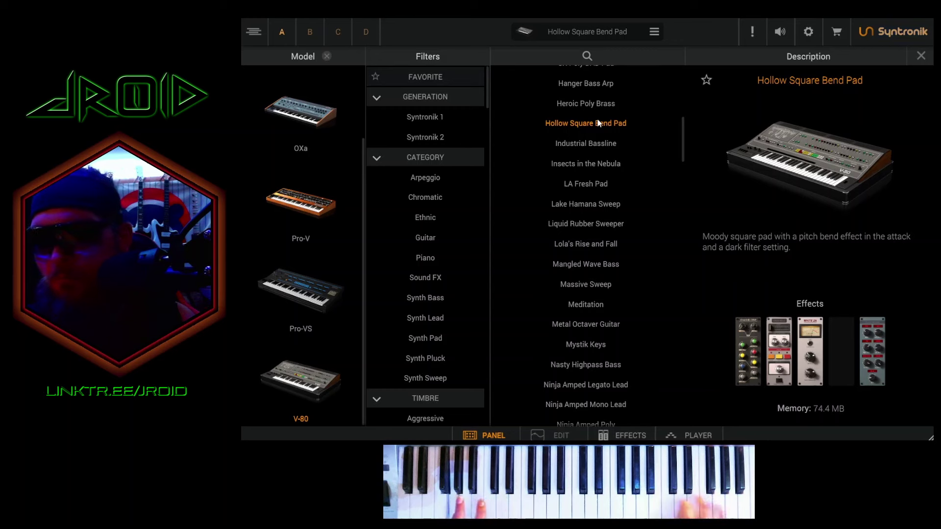
click(588, 143)
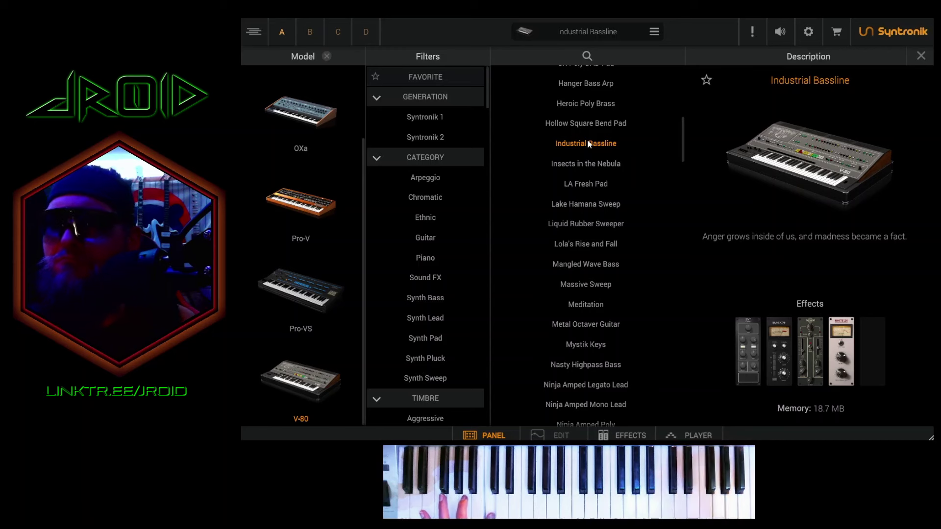
click(607, 163)
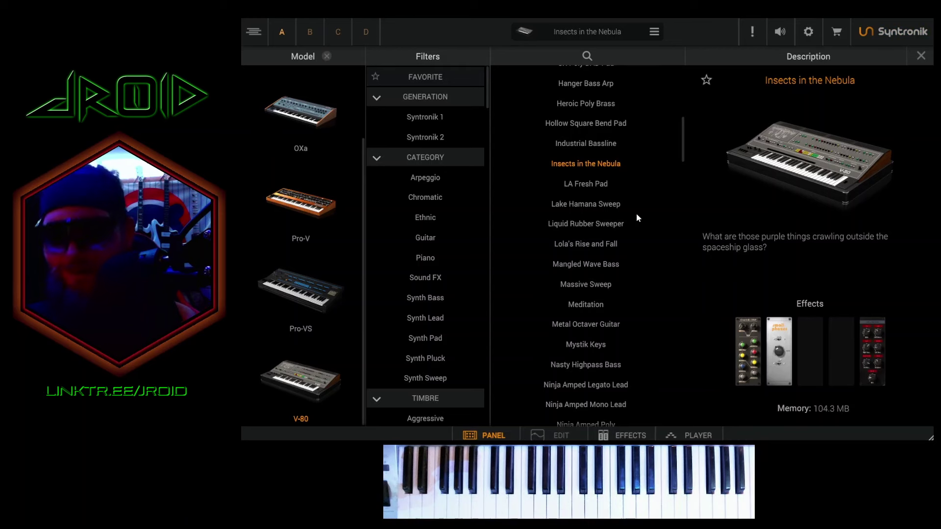
key(Down)
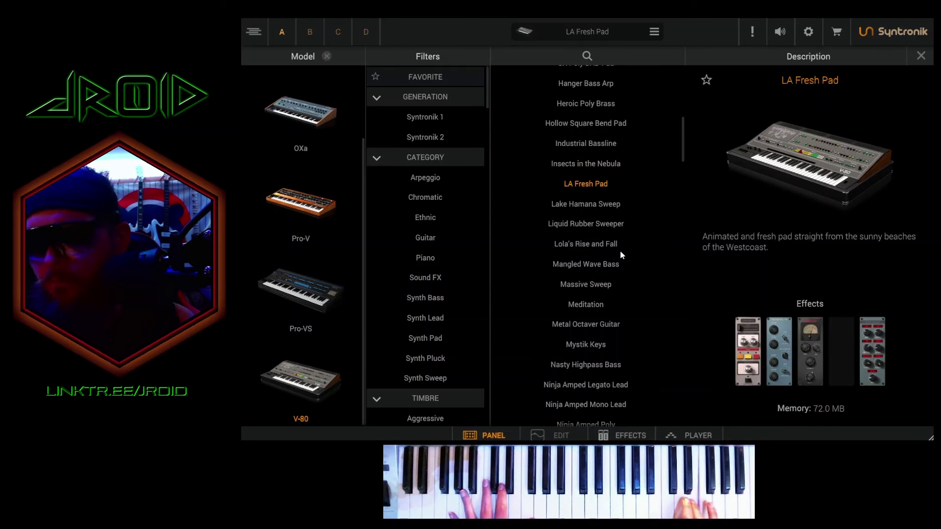
Audition the presets Lake Hamana Sweep, Liquid Rubber Sweeper, Lola's Rise and Fall and Mangled Wave Bass
click(601, 205)
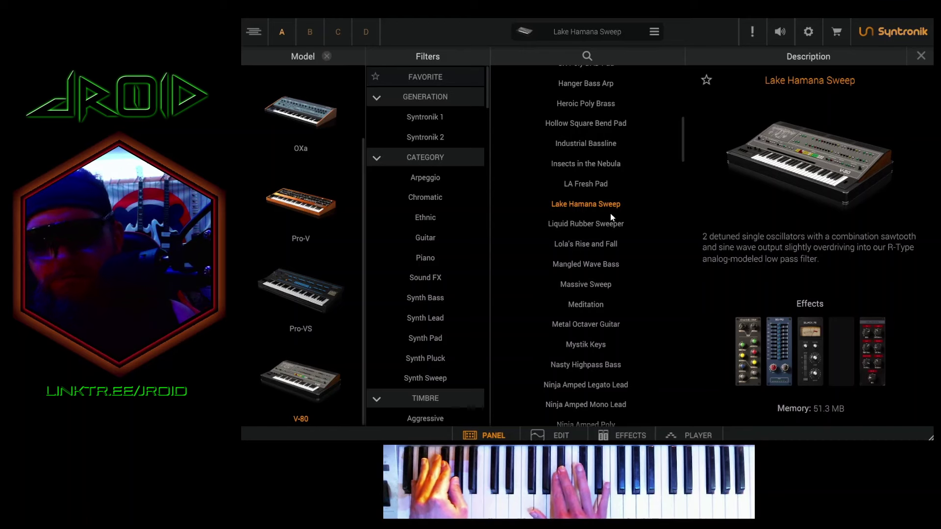
click(613, 223)
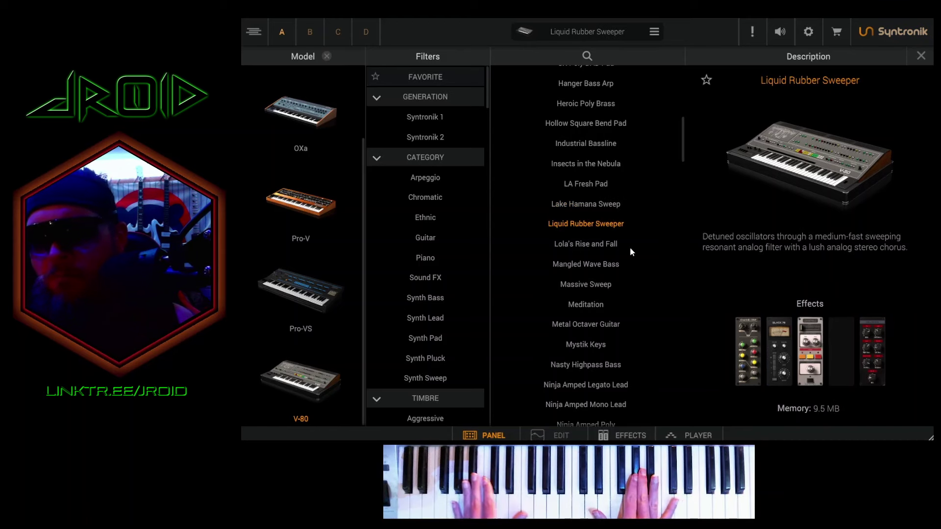
click(631, 245)
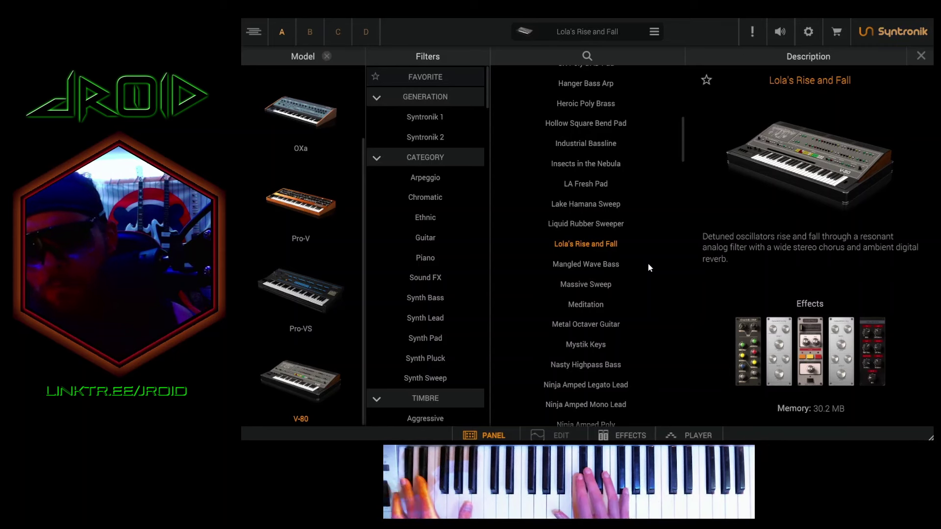
click(648, 264)
Audition the presets Massive Sweep and Meditation, viewing the front panel for Meditation
scroll(645, 281, down, 3)
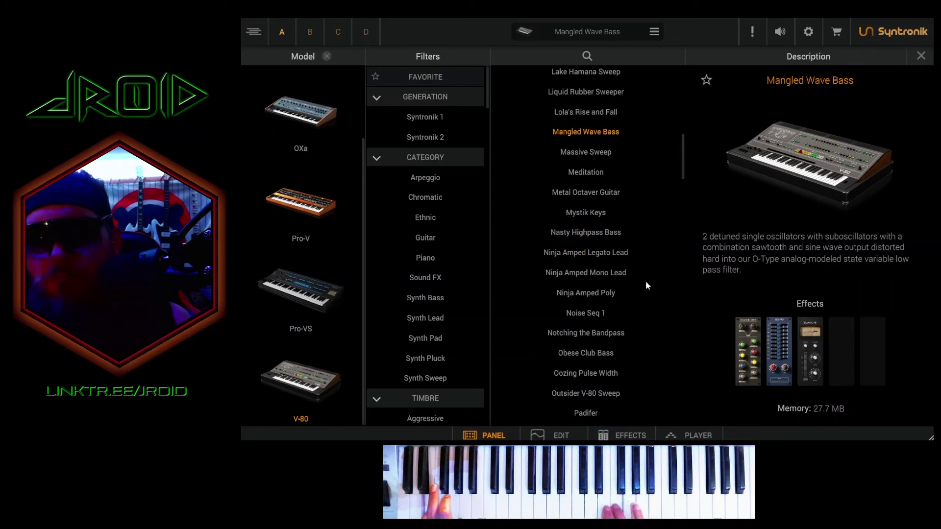
key(Down)
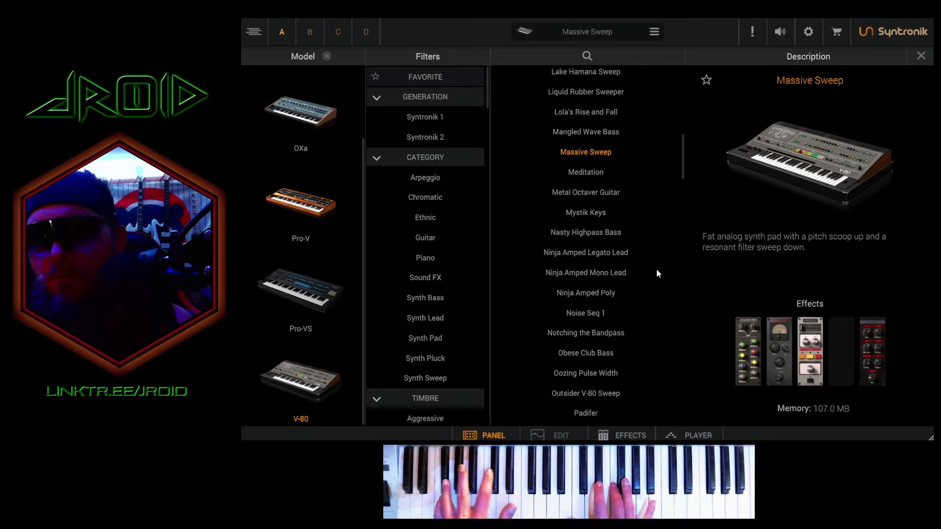
click(603, 170)
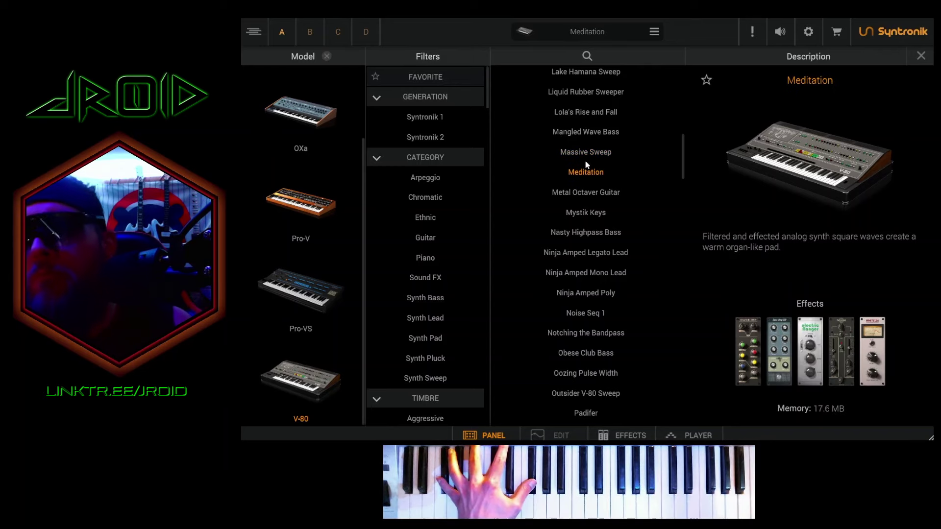
click(525, 31)
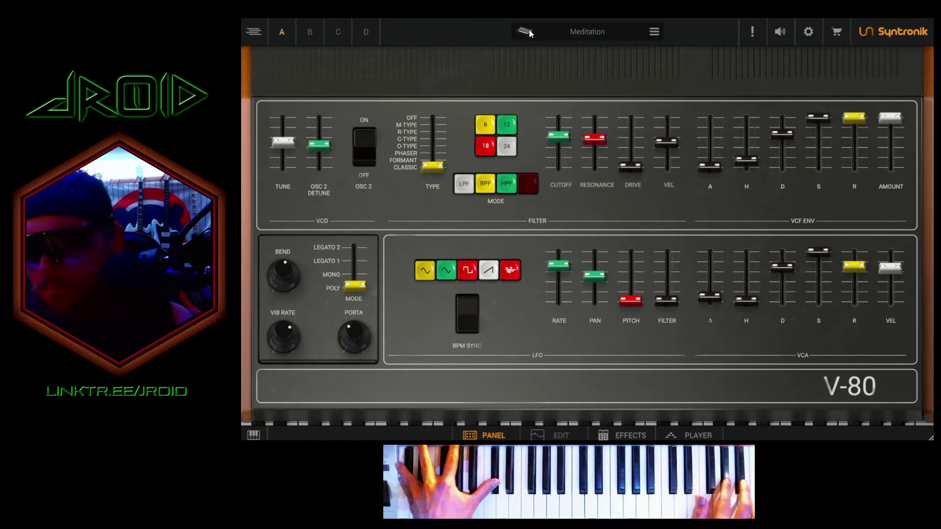
click(525, 32)
Audition the presets Metal Octaver Guitar and Mystik Keys, viewing the front panel for Mystik Keys
click(588, 193)
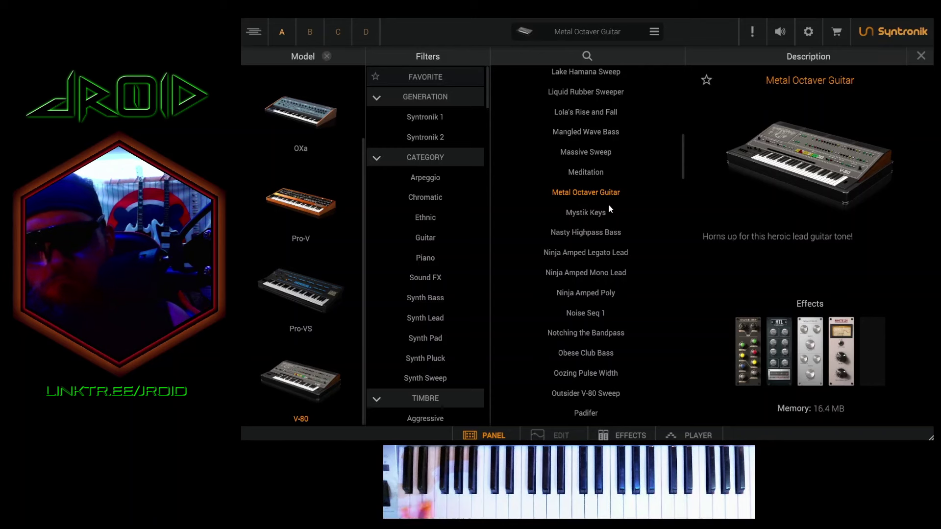
click(609, 210)
click(525, 31)
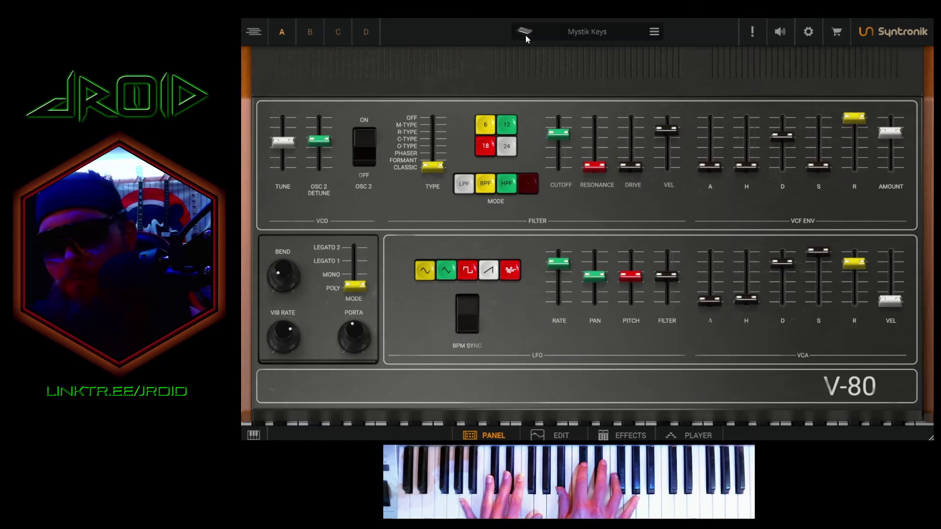
click(525, 32)
Audition the presets Ninja Amped Legato Lead and Noise Seq 1, and examine the arpeggiator pattern of Noise Seq 1
click(586, 252)
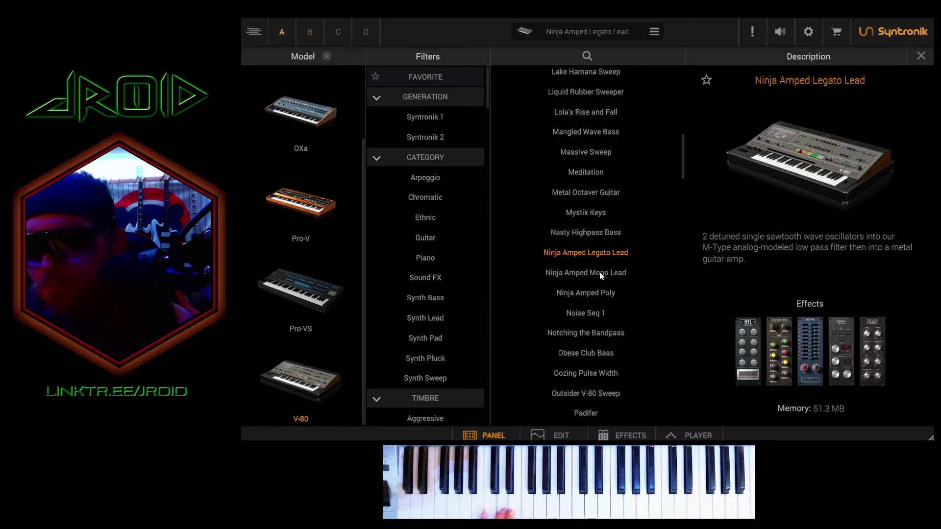
click(619, 317)
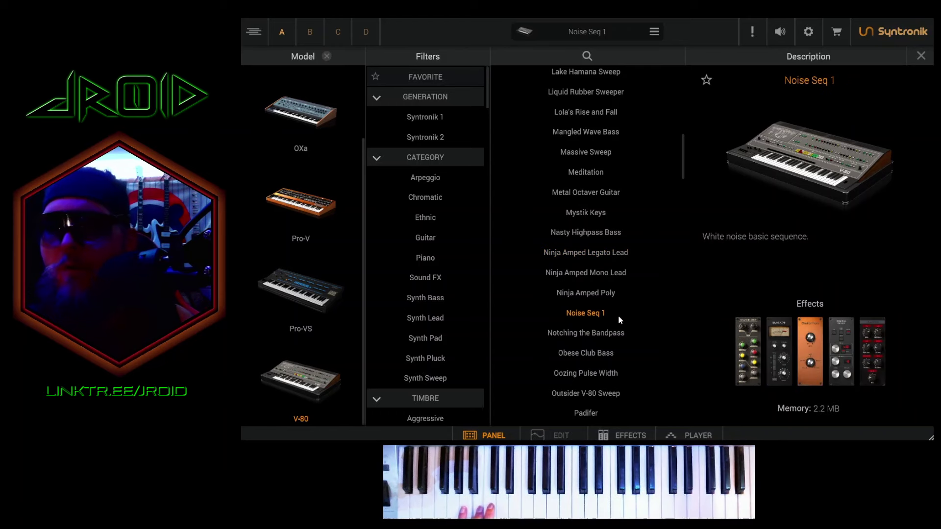
click(703, 434)
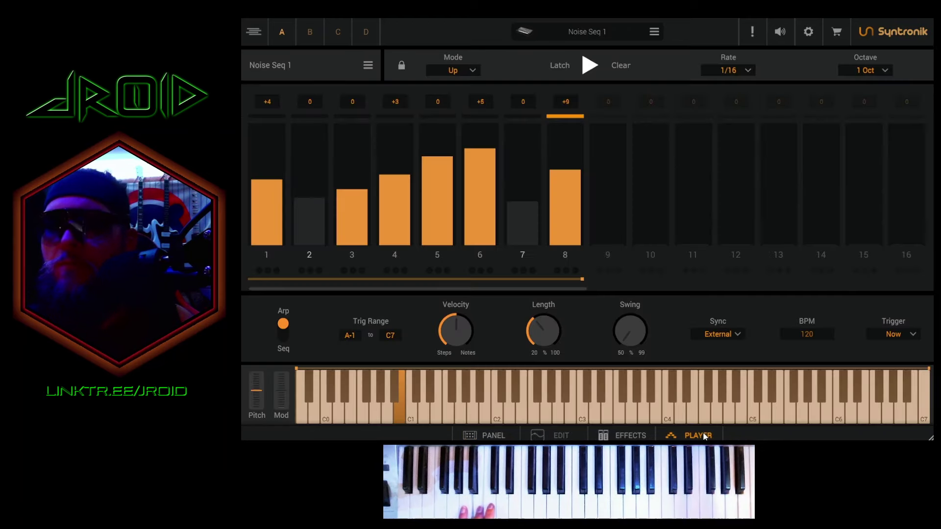
click(477, 435)
Audition the presets Notching the Bandpass, Obese Club Bass and Oozing Pulse Width
click(599, 334)
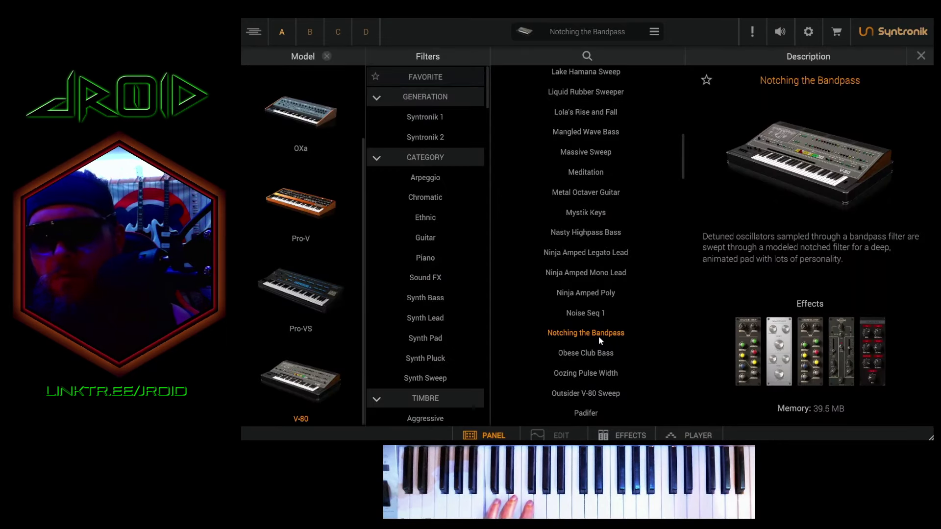
click(601, 354)
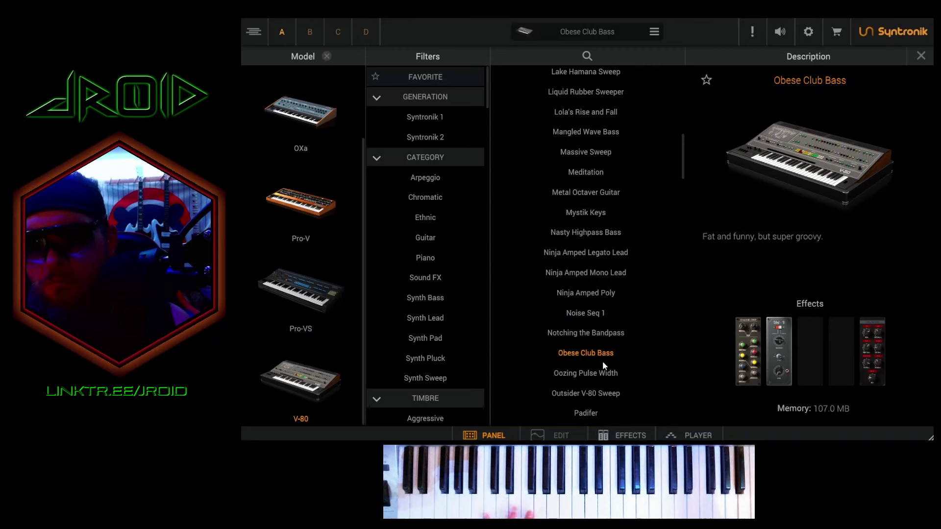
click(604, 369)
Audition the presets Outsider V-80 Sweep and Padifer
scroll(661, 216, down, 3)
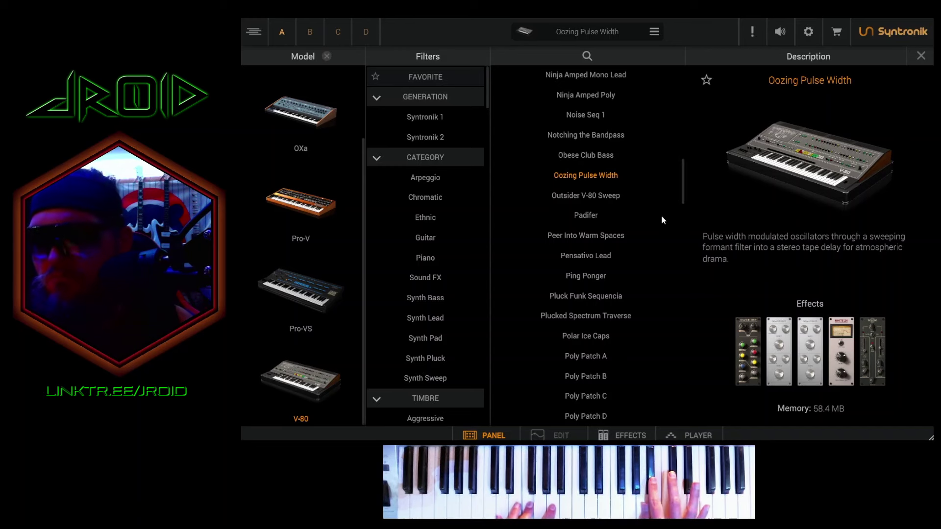
key(Down)
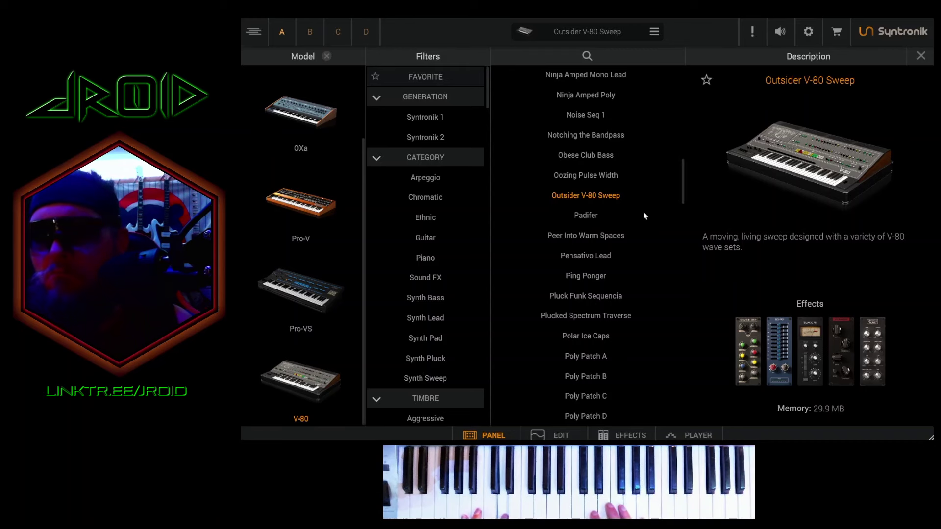
key(Down)
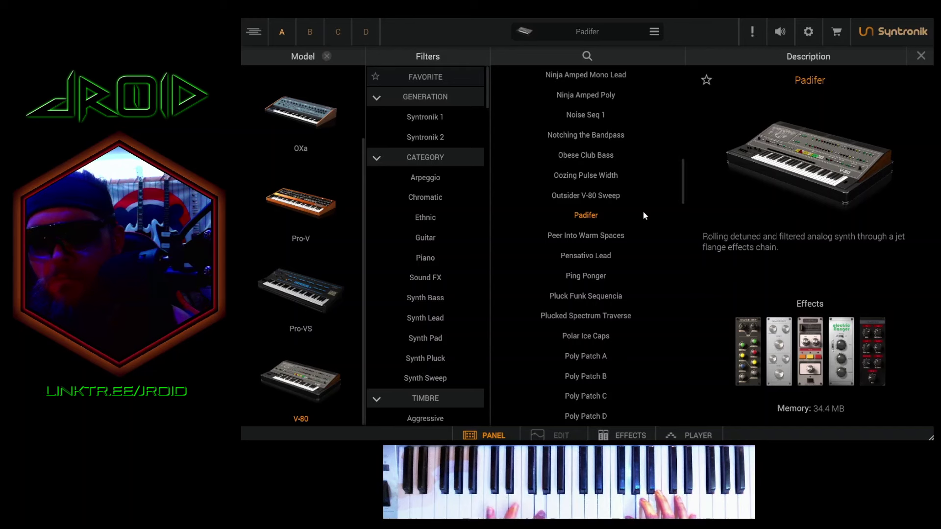
Audition the preset Peer Into Warm Spaces and view its front panel settings
click(632, 233)
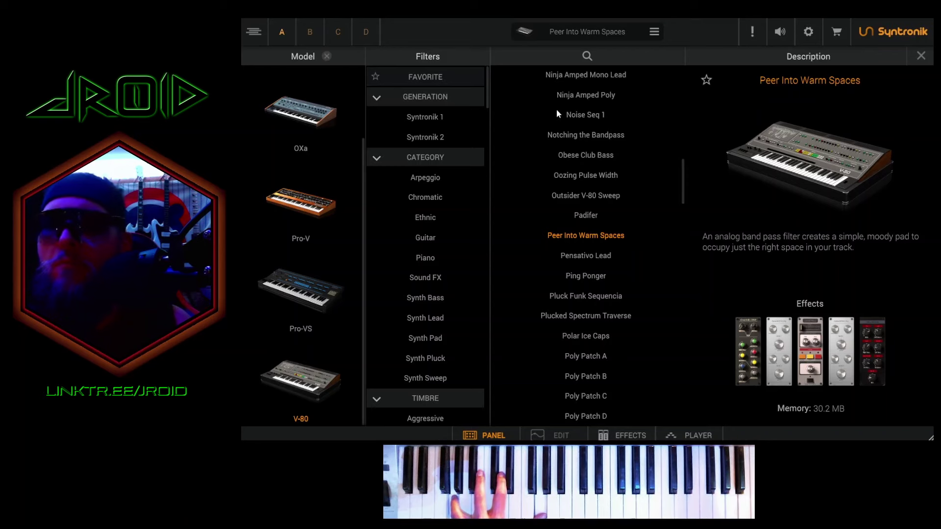
click(525, 32)
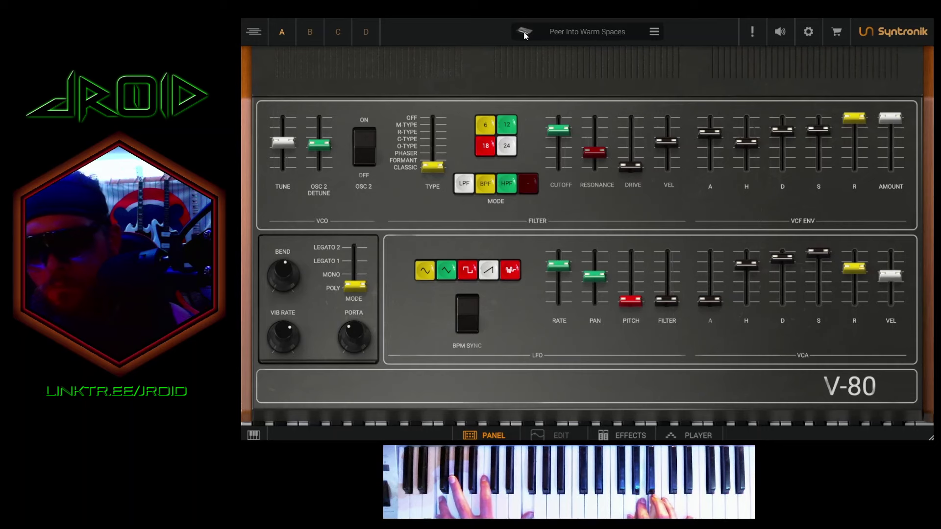
click(525, 32)
Audition the presets Pensativo Lead, Ping Ponger, Pluck Funk Sequencia and Plucked Spectrum Traverse
click(598, 261)
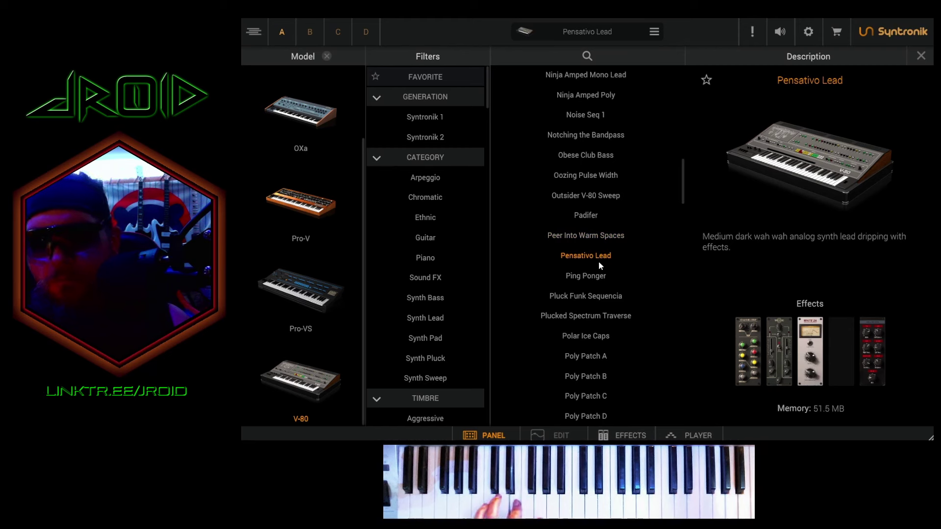
click(606, 276)
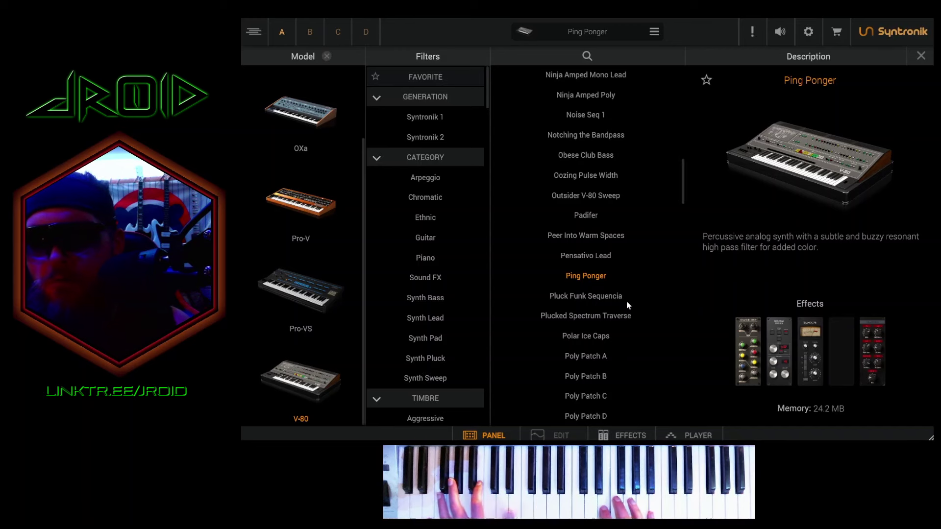
click(625, 301)
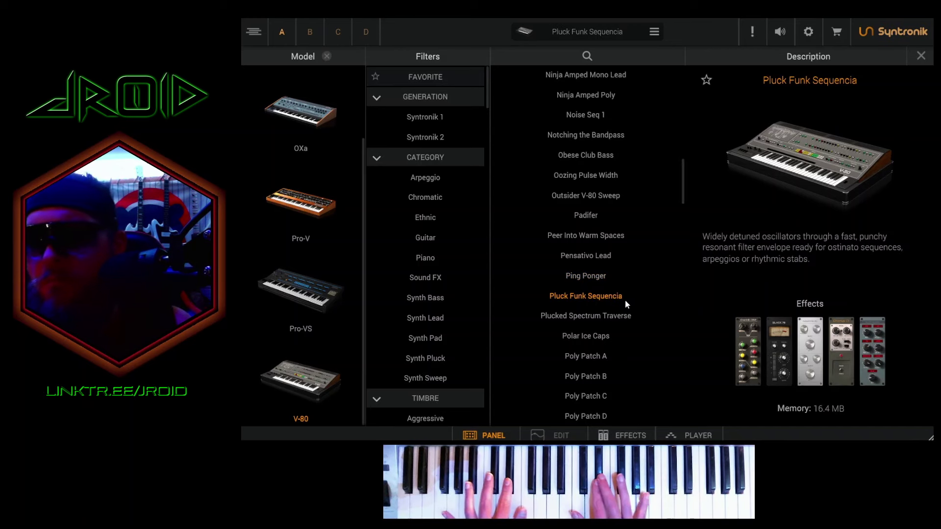
click(627, 321)
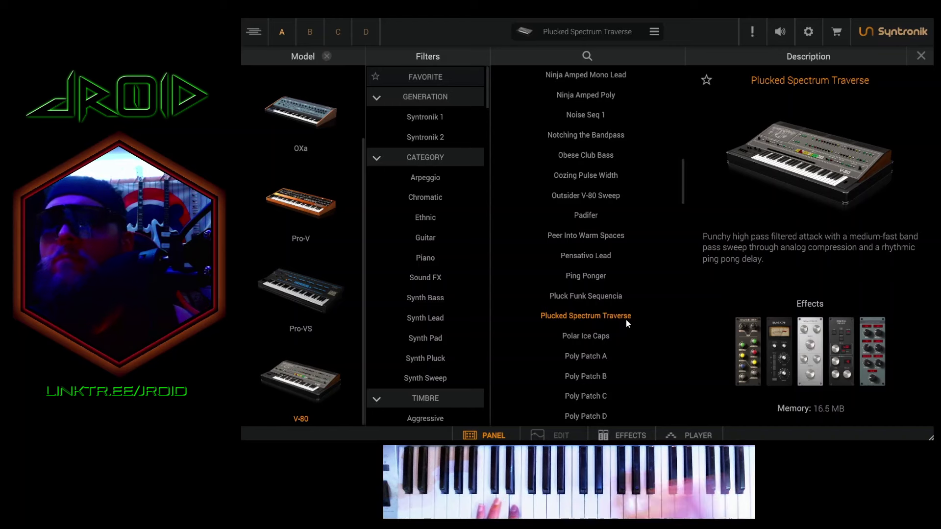
Audition the preset Polar Ice Caps and the presets Poly Patch A, B, C and D
click(602, 336)
scroll(654, 325, down, 2)
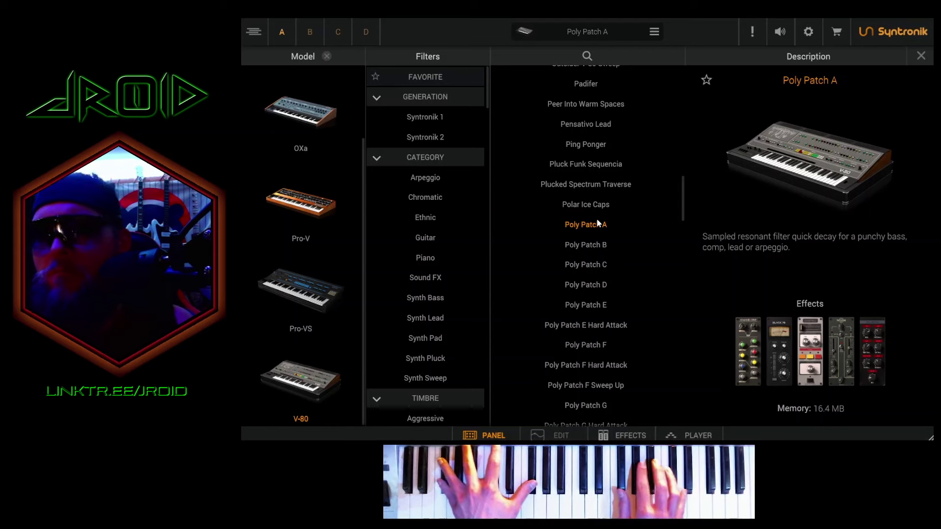
click(597, 245)
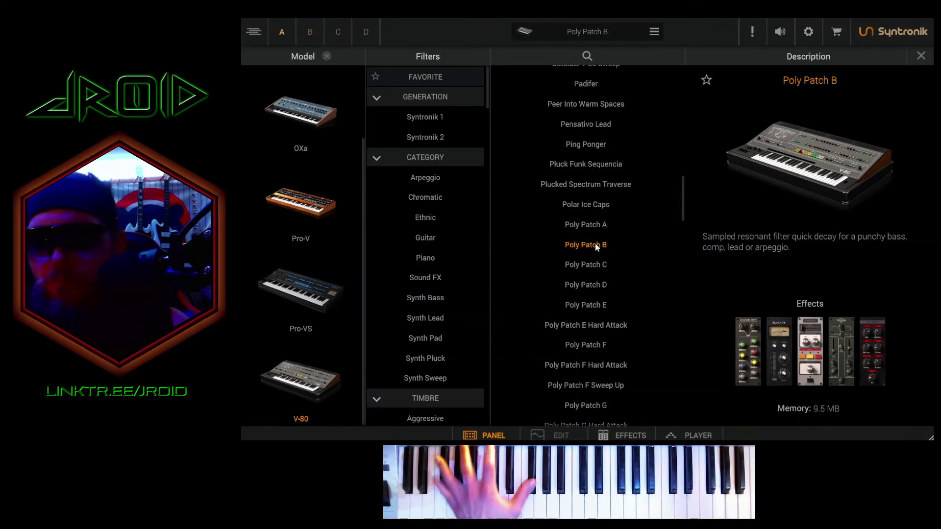
click(595, 265)
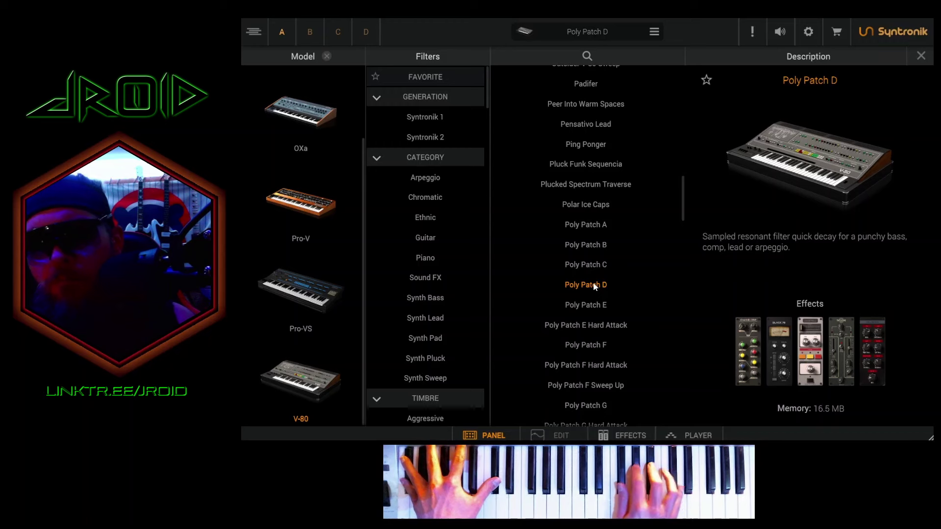
Audition the presets Poly Patch E, E Hard Attack, F, F Hard Attack and F Sweep Up
click(597, 305)
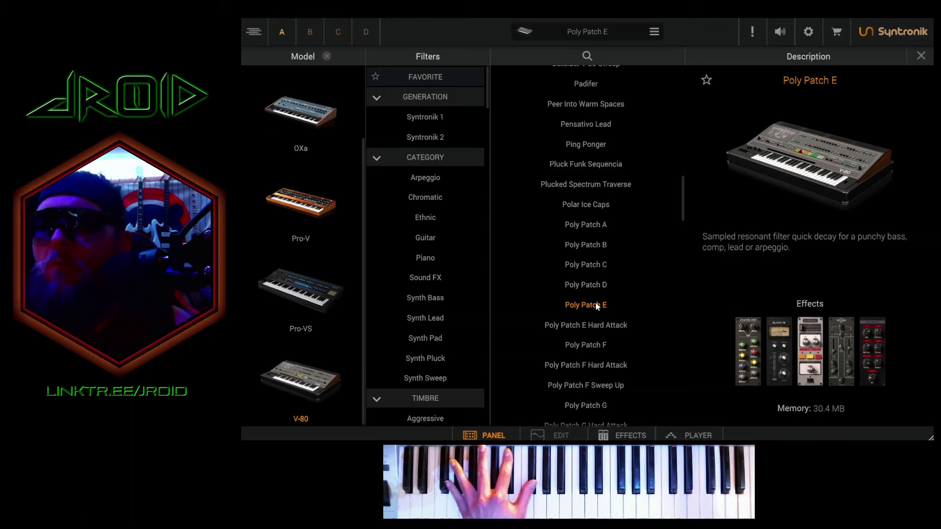
click(598, 332)
scroll(636, 301, down, 5)
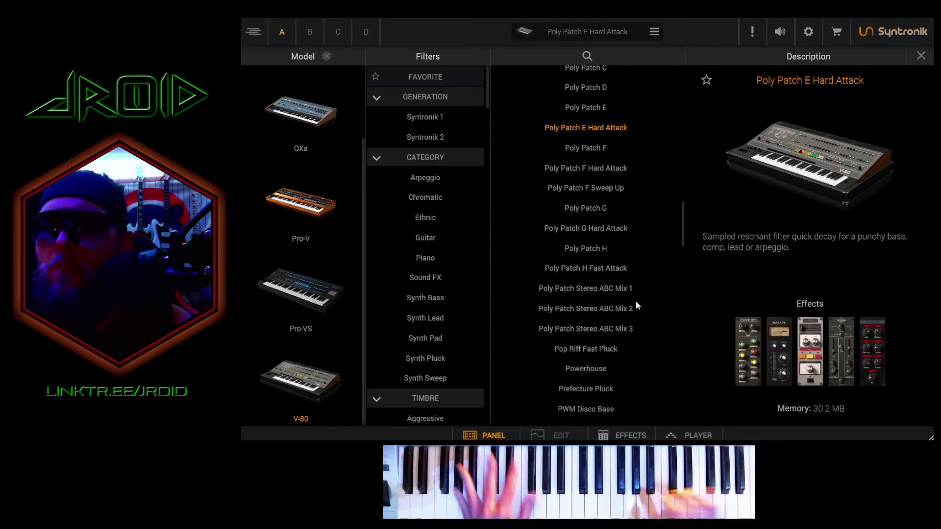
click(593, 155)
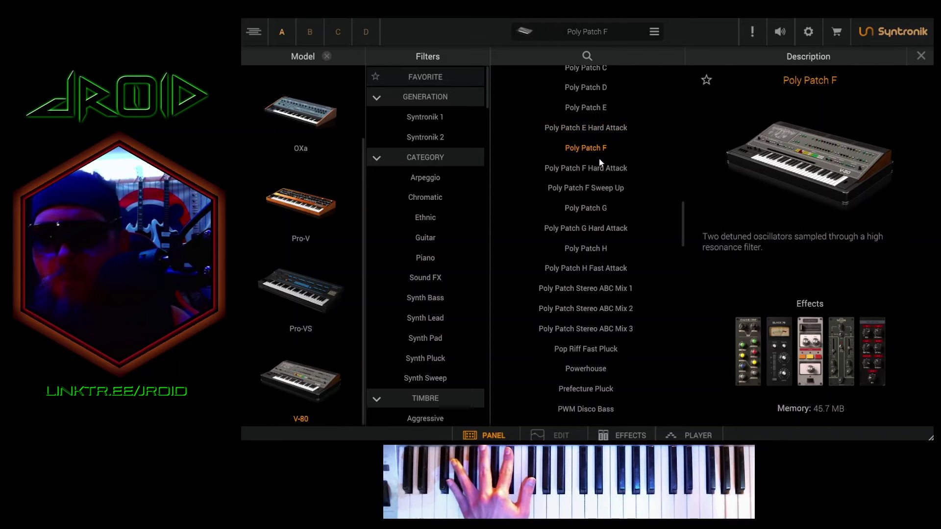
click(597, 168)
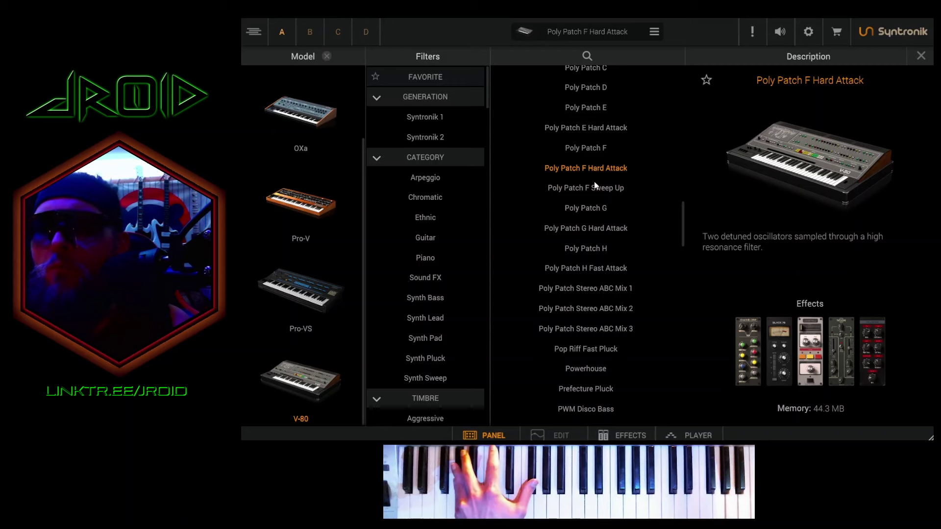
click(595, 186)
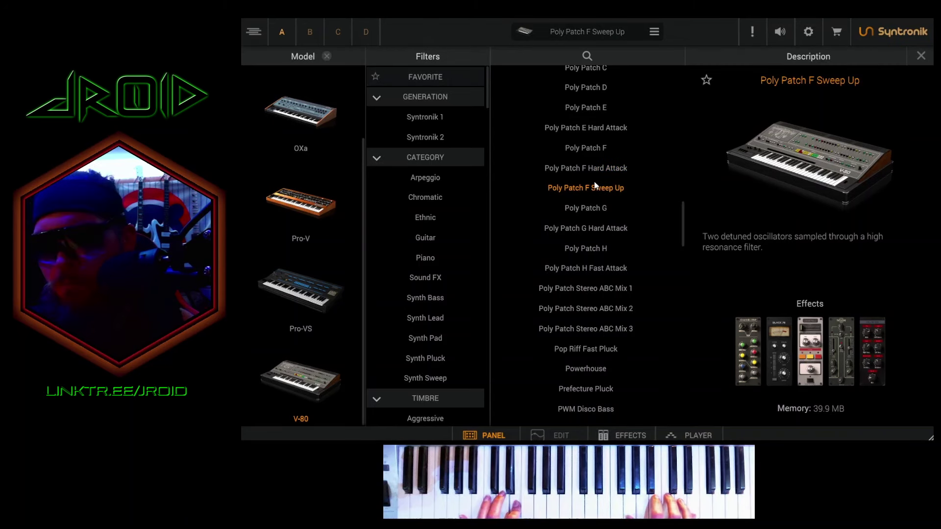
Audition the presets Poly Patch H, Poly Patch H Fast Attack and Poly Patch Stereo ABC Mix 1, 2 and 3
click(604, 249)
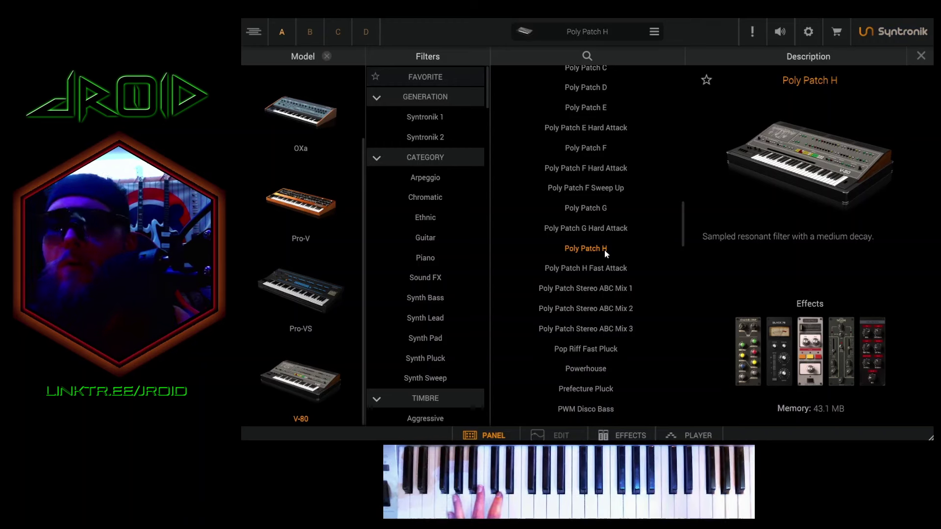
click(600, 266)
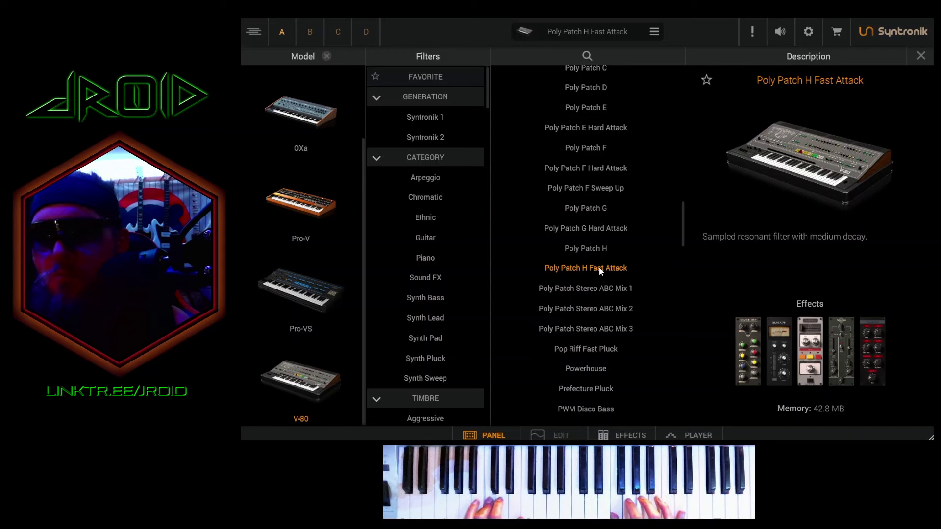
click(603, 288)
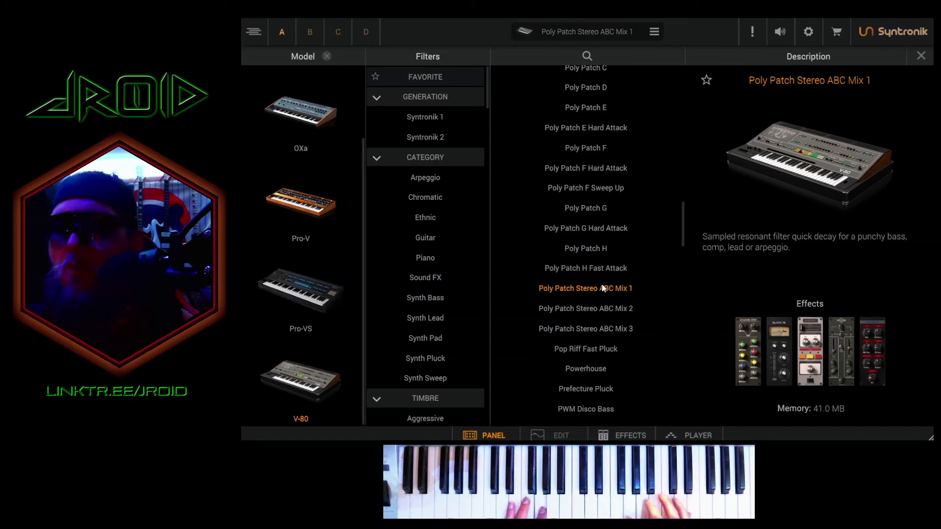
click(594, 308)
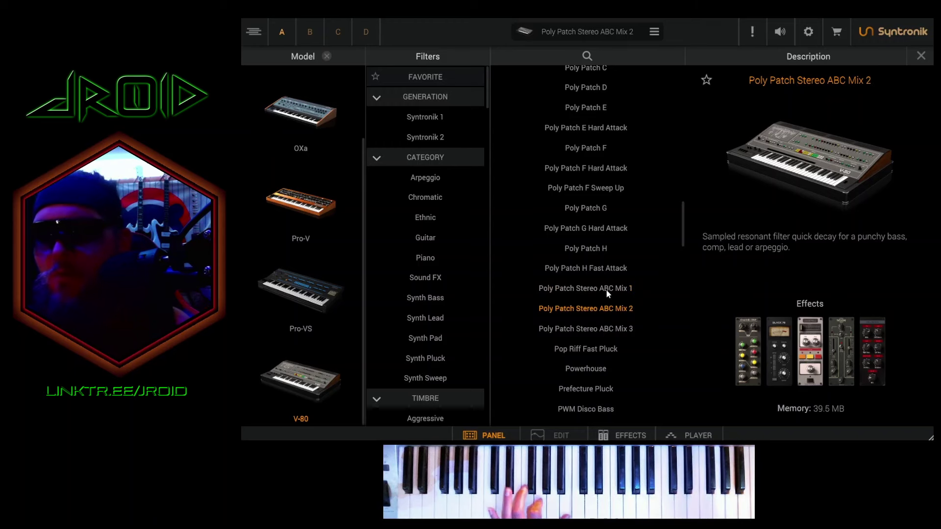
click(606, 337)
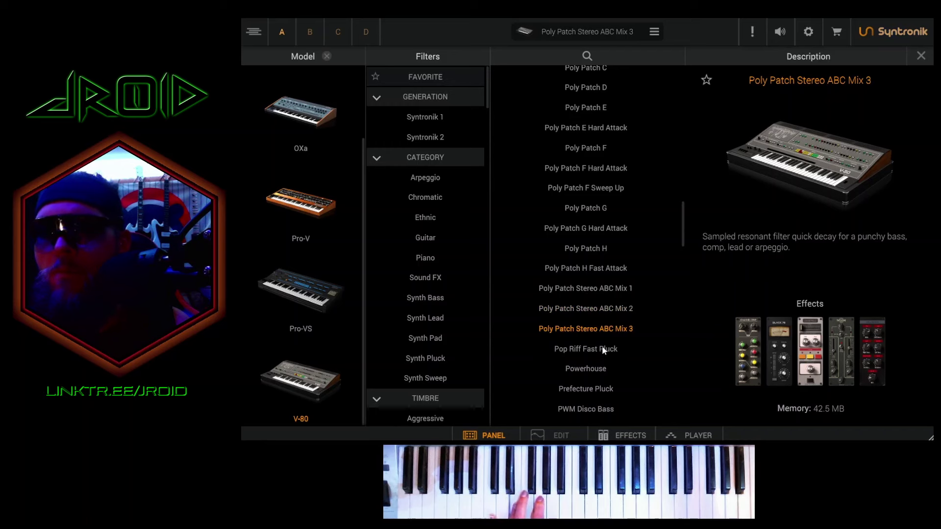
Audition the presets Pop Riff Fast Pluck, Powerhouse and Prefecture Pluck
click(601, 350)
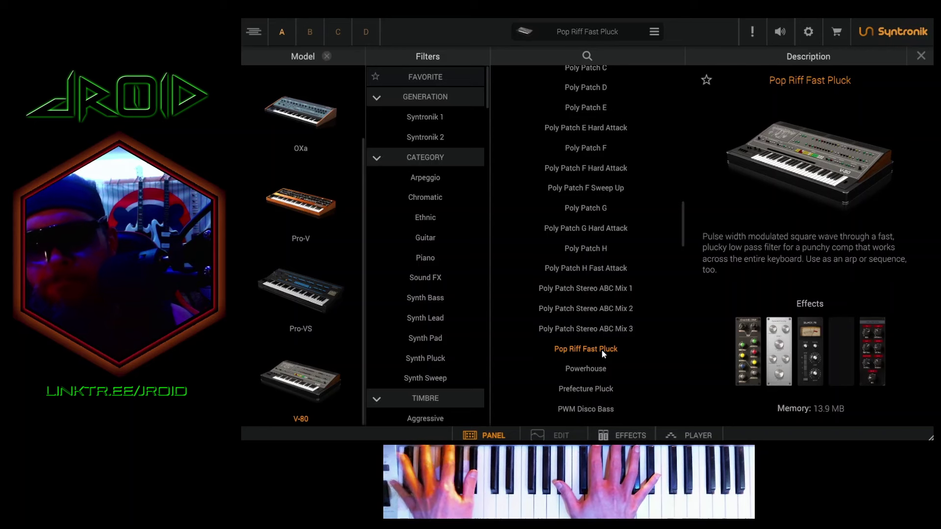
click(602, 372)
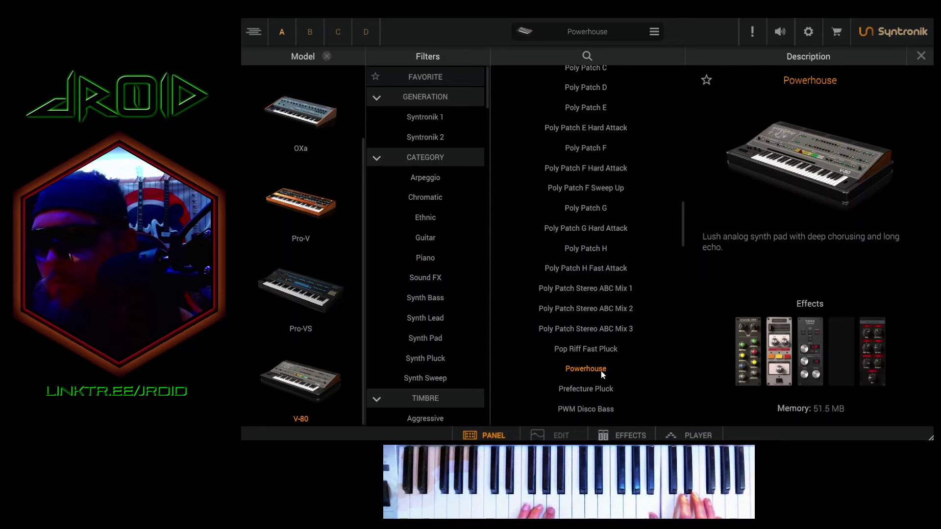
click(585, 388)
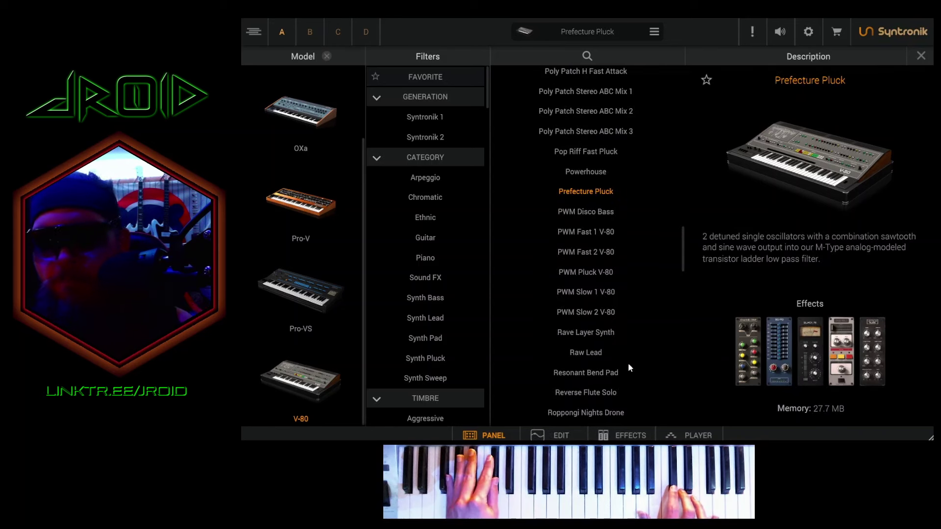
Audition the six PWM presets: Disco Bass, Fast 1 V-80, Fast 2 V-80, Pluck V-80, Slow 1 V-80 and Slow 2 V-80
click(586, 211)
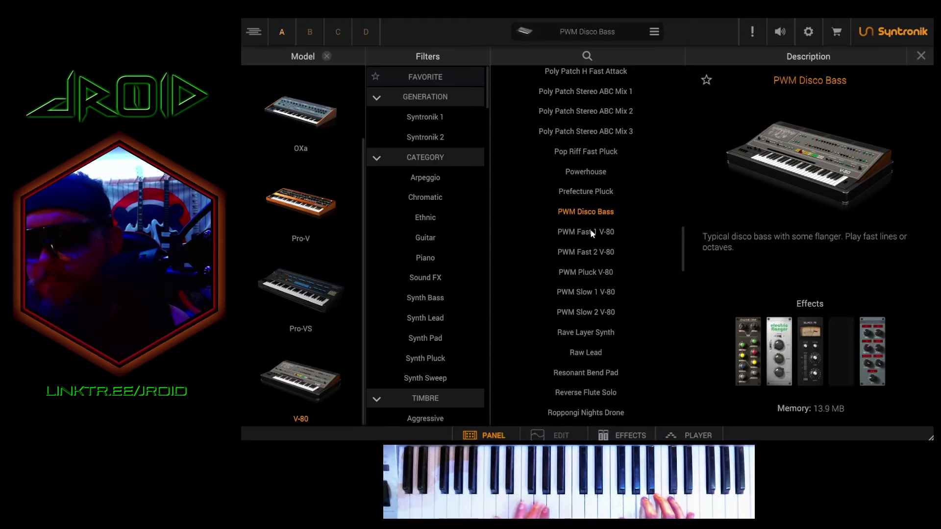
click(590, 231)
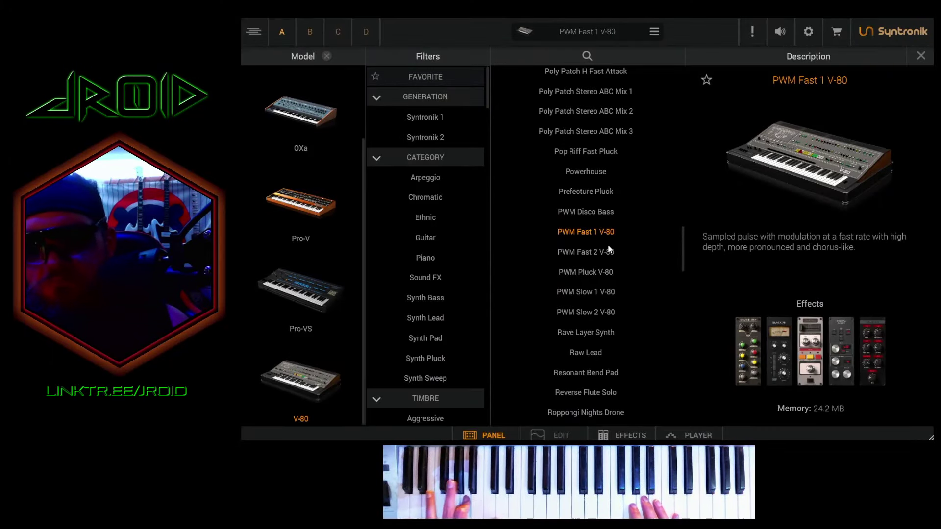
click(610, 251)
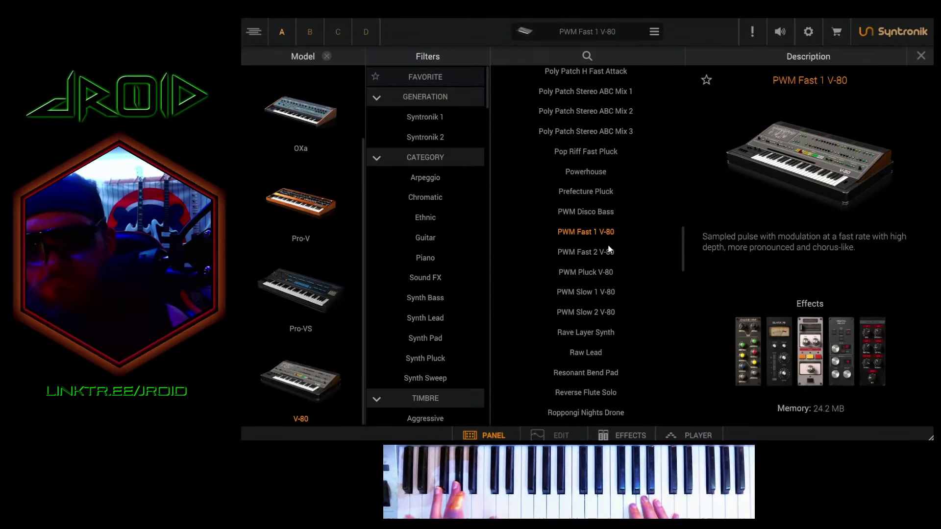
click(604, 274)
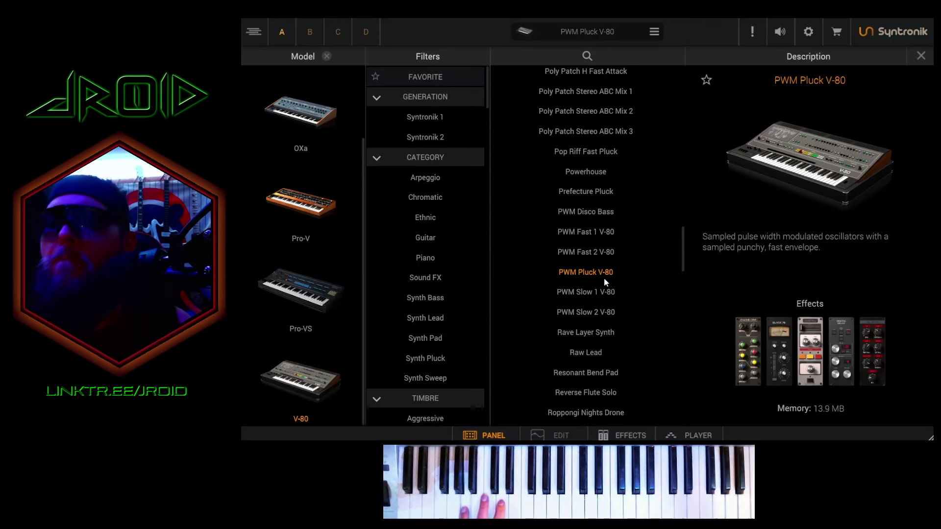
click(599, 298)
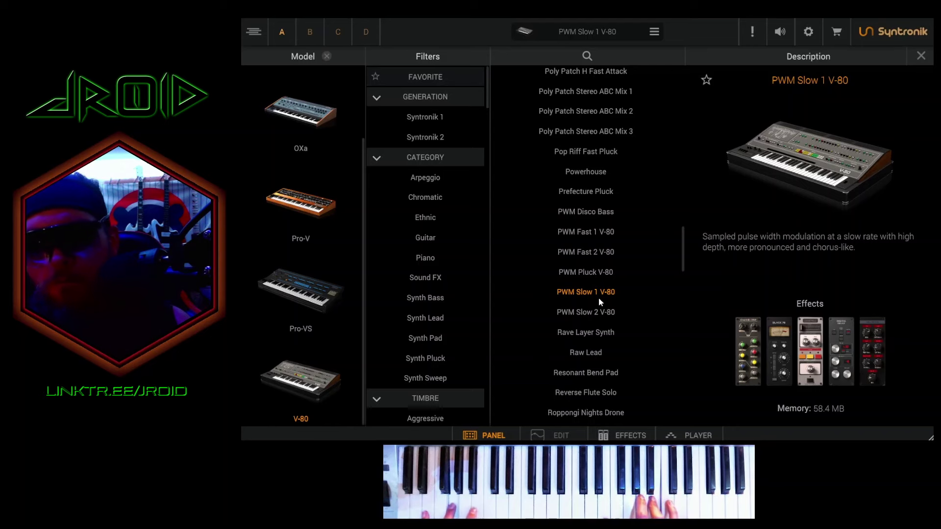
click(605, 308)
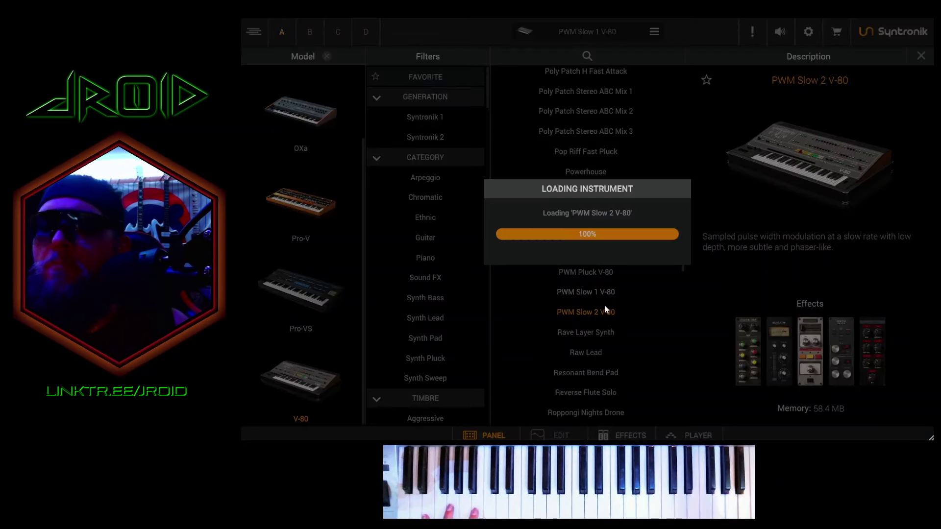
Audition the presets Rave Layer Synth, Raw Lead and Resonant Bend Pad
click(603, 332)
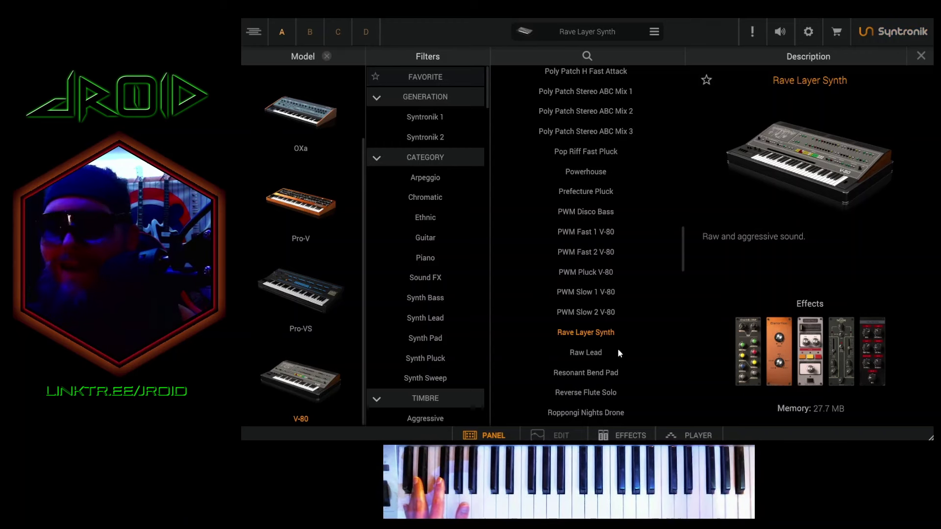
click(610, 351)
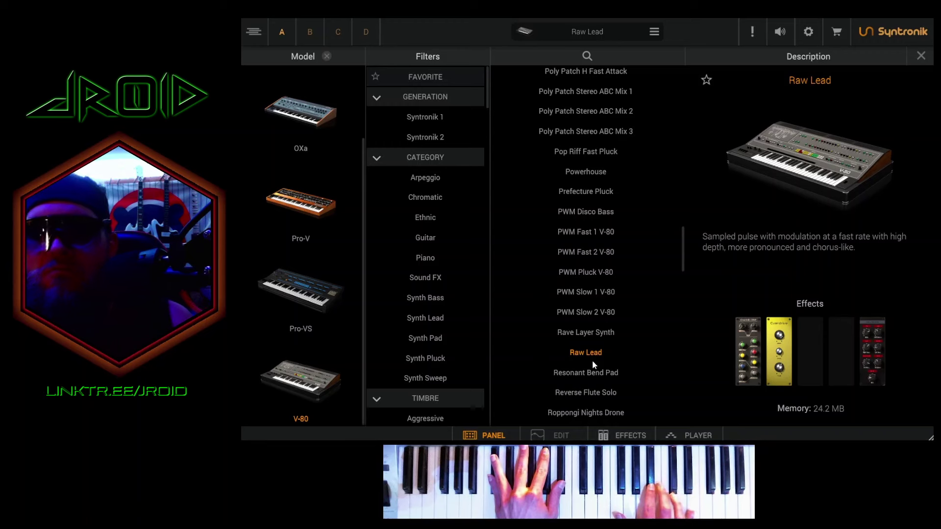
click(601, 368)
Audition the presets Reverse Flute Solo, Roppongi Nights Drone, Rotten Bass Amp and Rubber Brass
scroll(613, 360, down, 3)
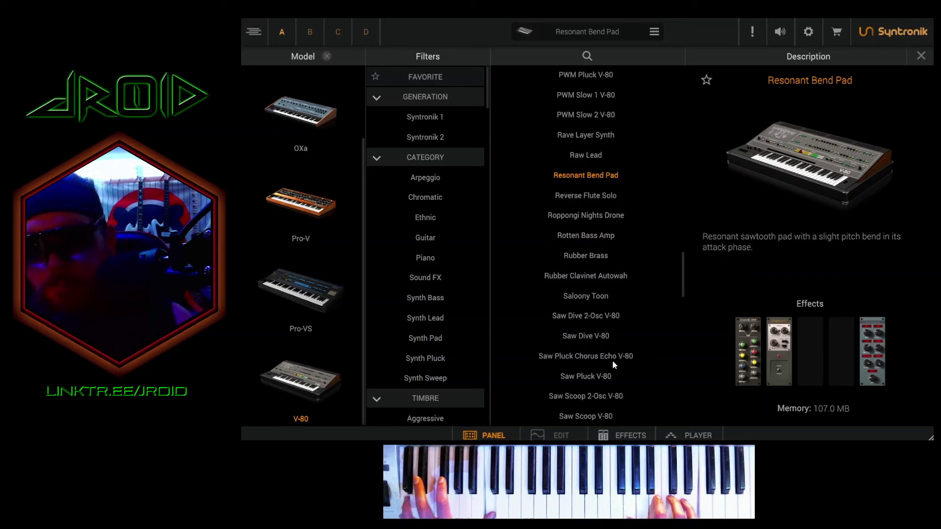
key(Down)
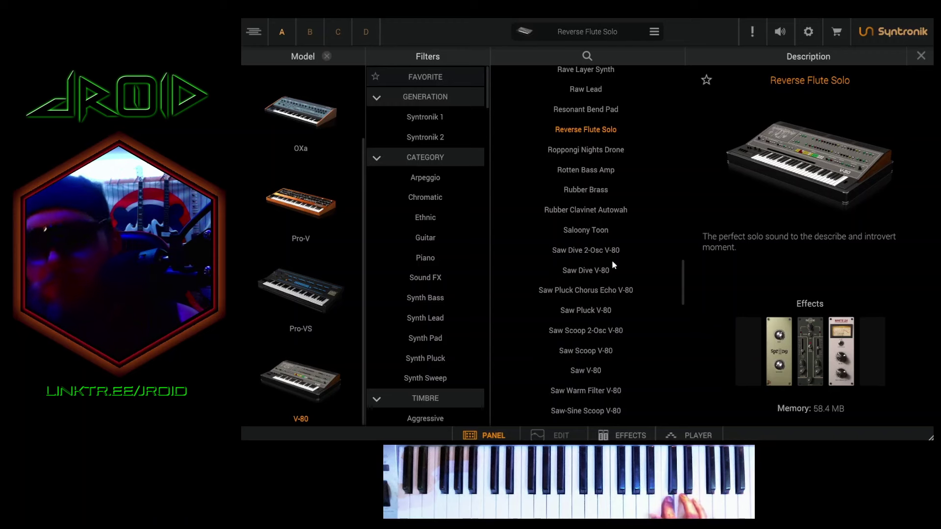
click(579, 152)
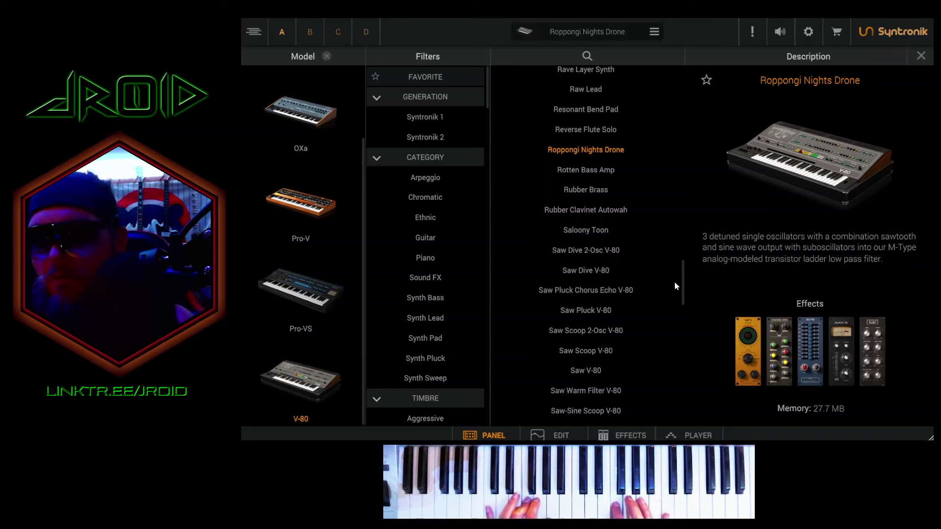
key(Down)
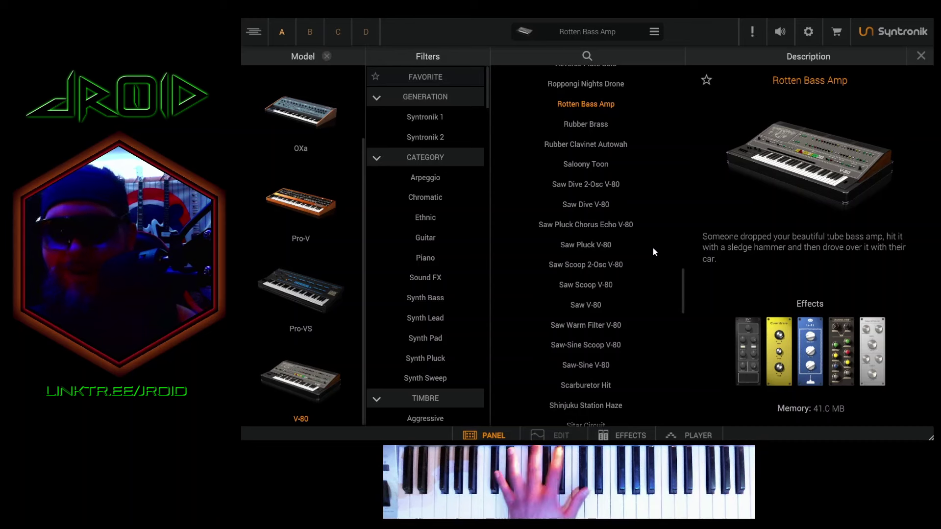
click(612, 125)
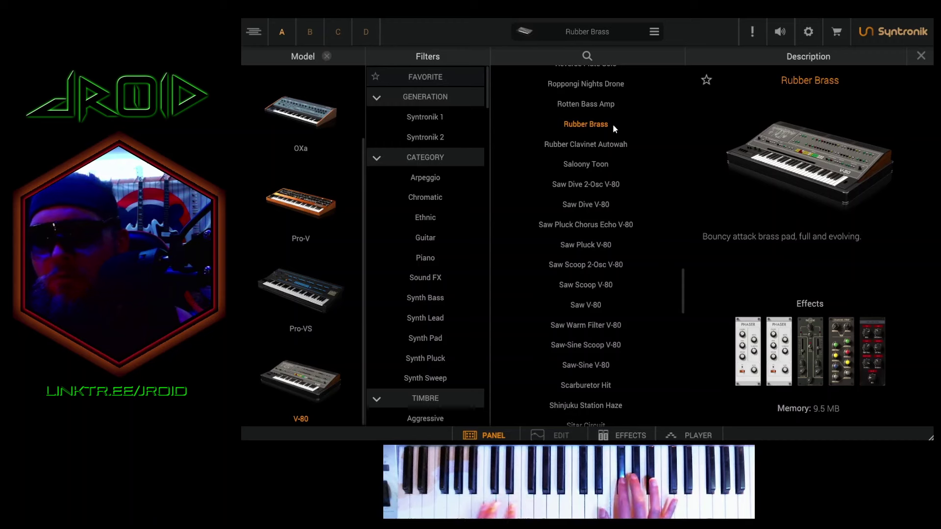
Audition the presets Rubber Clavinet Autowah, Saloony Toon, Saw Dive 2-Osc V-80 and Saw Dive V-80
click(621, 144)
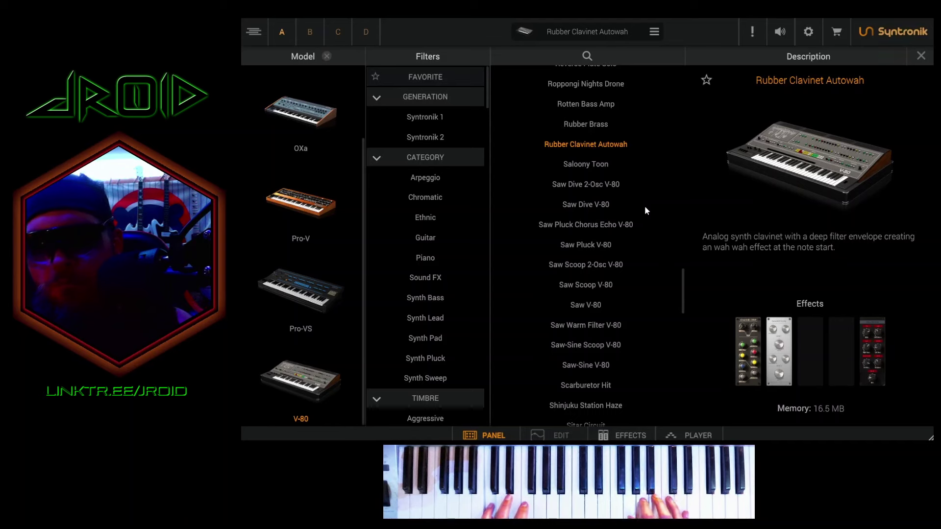
key(Down)
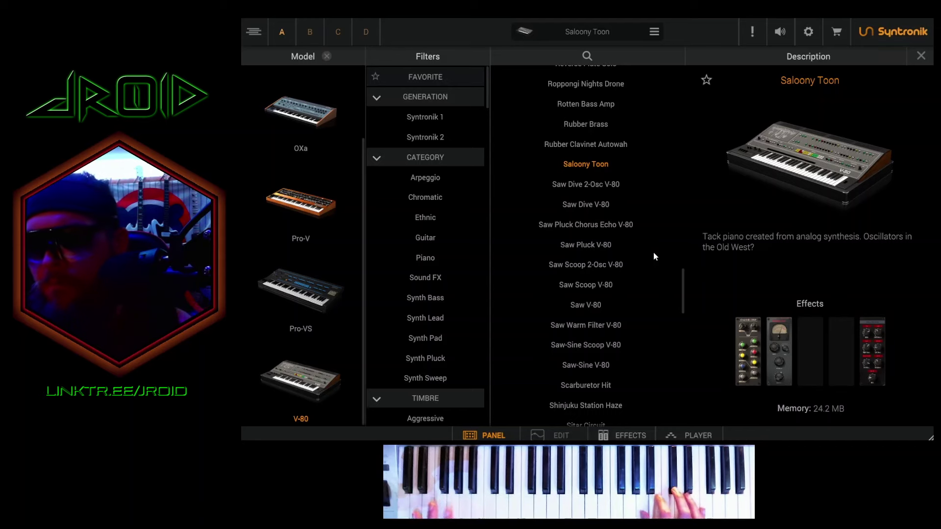
click(620, 190)
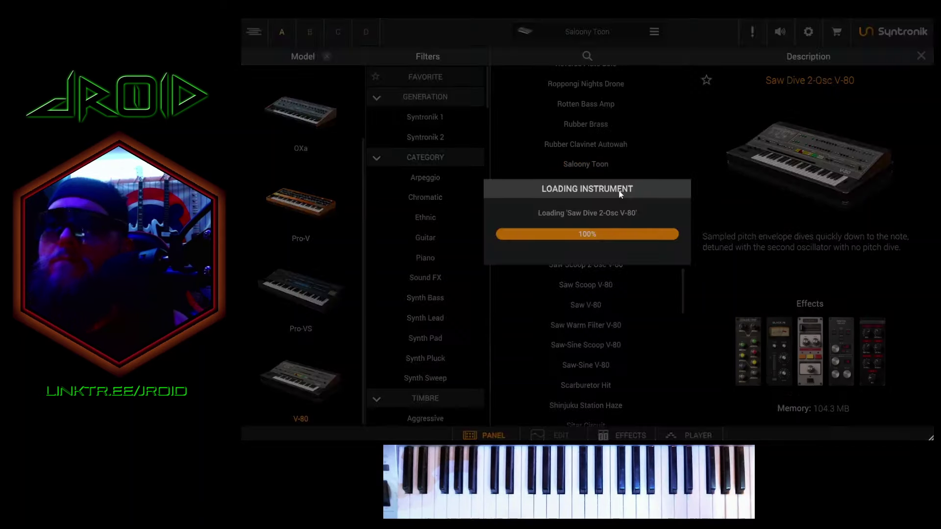
scroll(632, 230, down, 1)
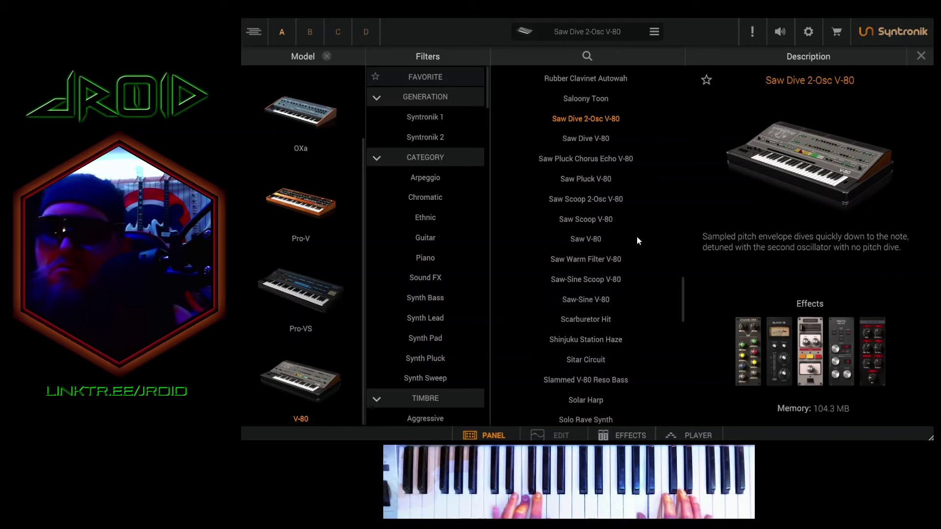
key(Down)
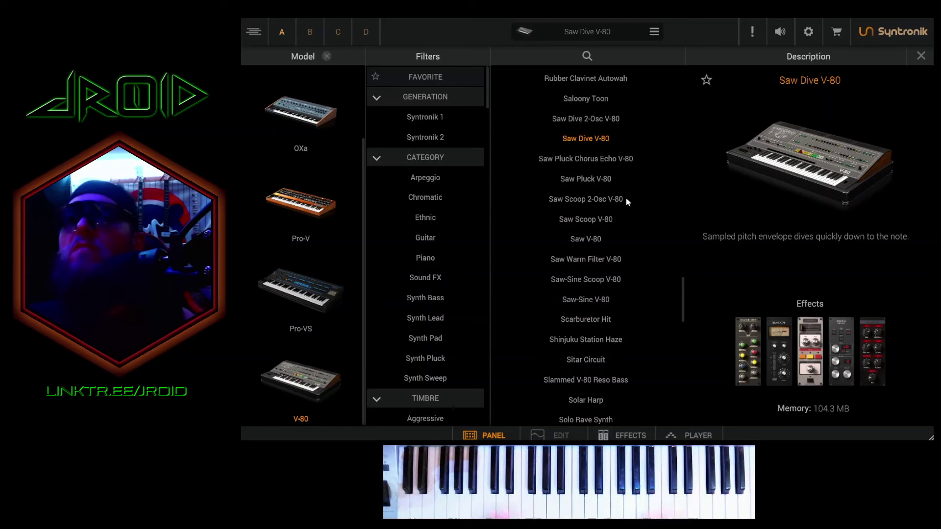
Audition the presets Saw Pluck Chorus Echo V-80, Saw Pluck V-80, Saw Scoop 2-Osc V-80, Saw Scoop V-80, Saw V-80 and Saw Warm Filter V-80
click(613, 163)
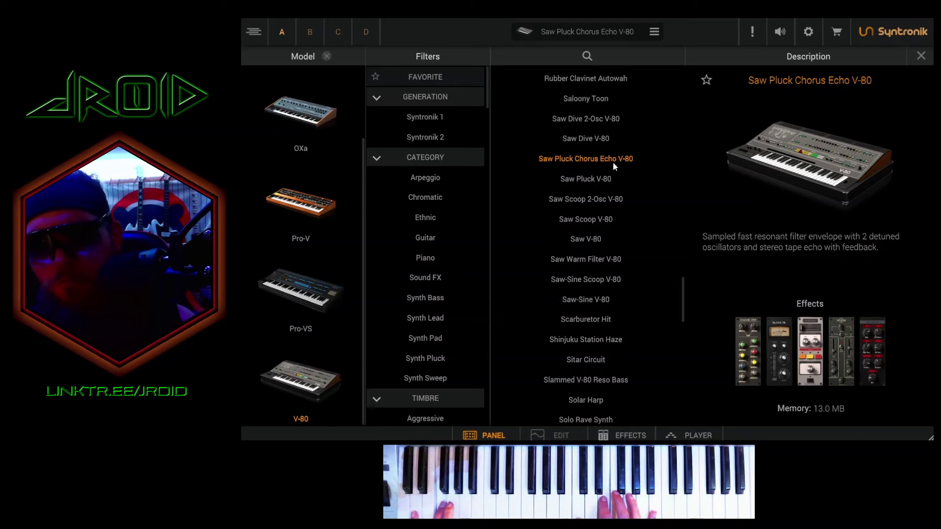
key(Down)
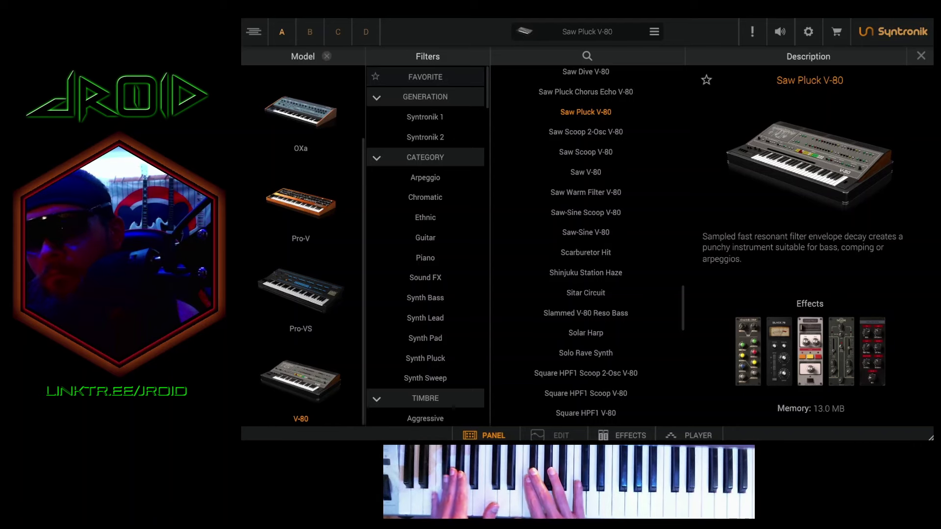
click(604, 133)
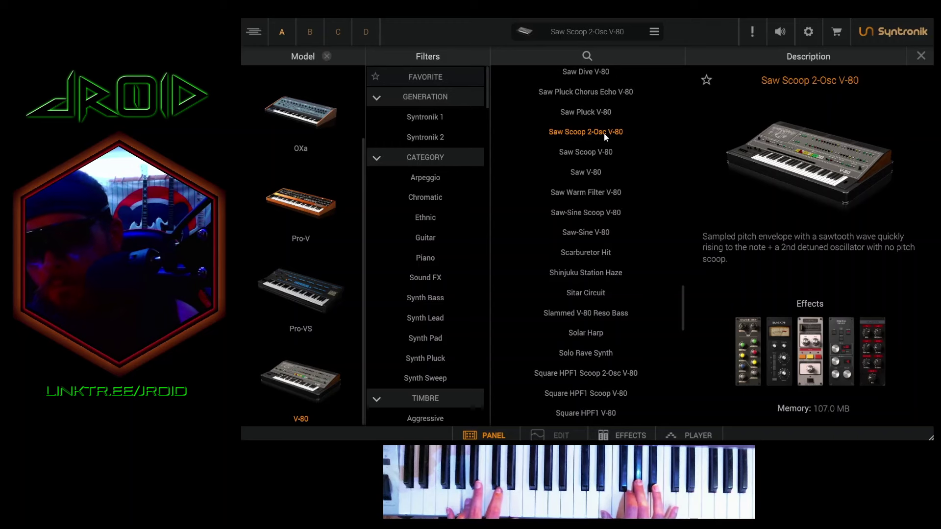
click(595, 152)
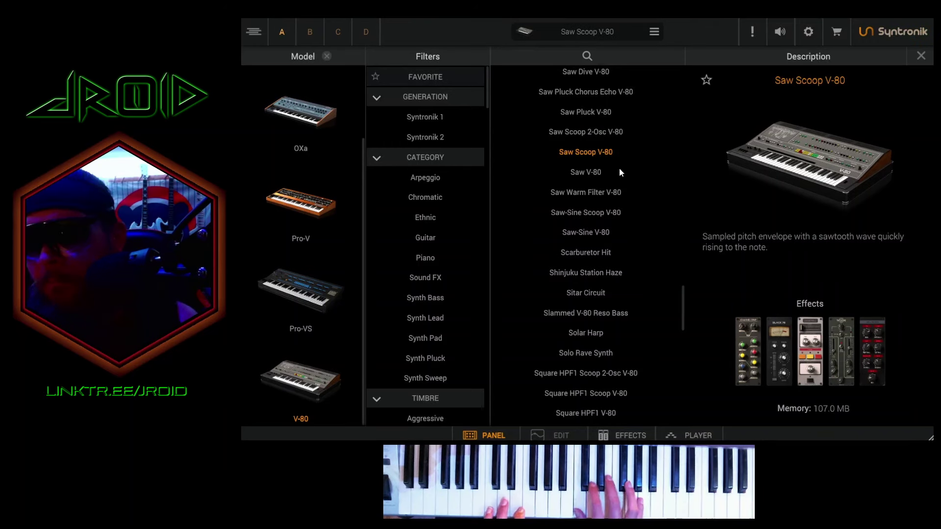
click(619, 168)
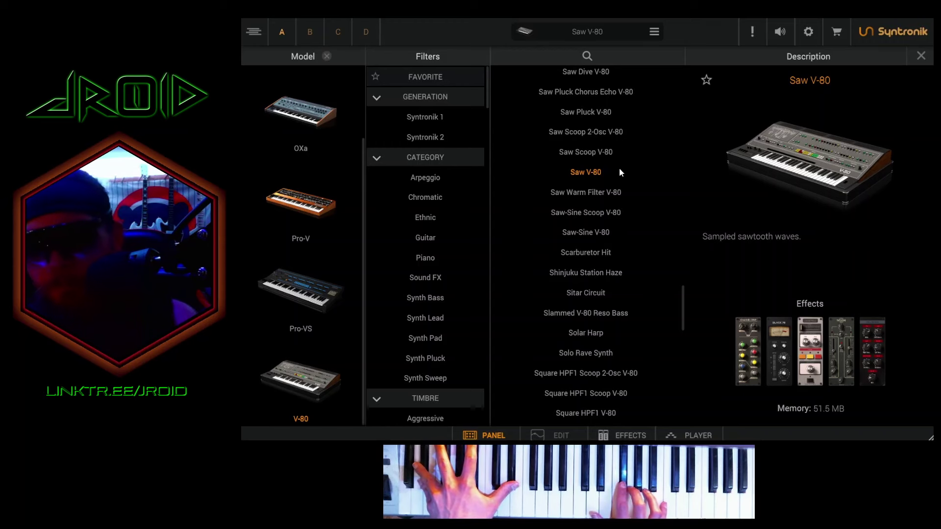
click(609, 190)
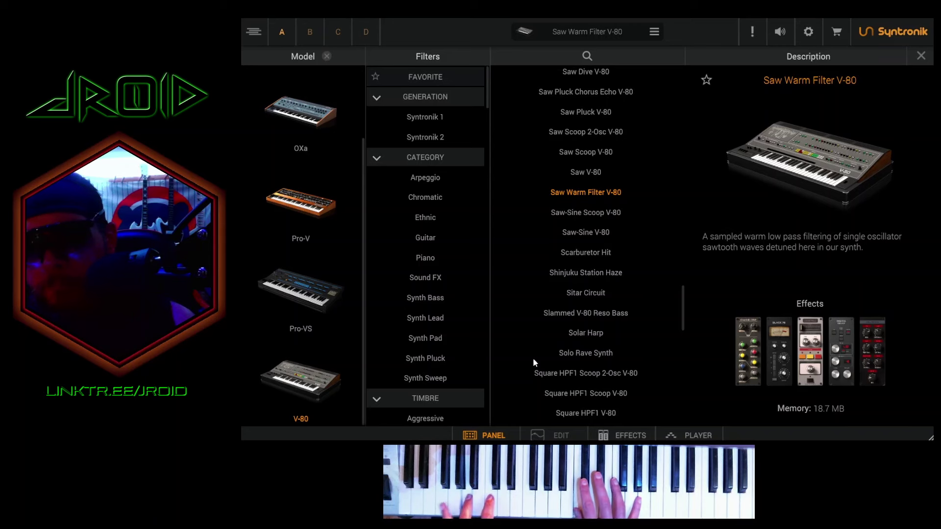
Audition the presets Saw-Sine Scoop V-80, Saw-Sine V-80 and Scarburetor Hit
click(582, 219)
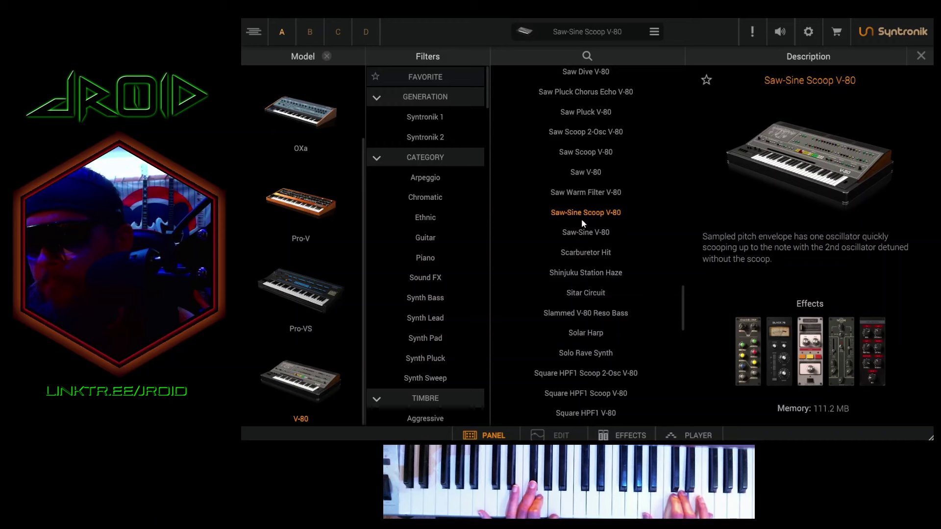
click(577, 236)
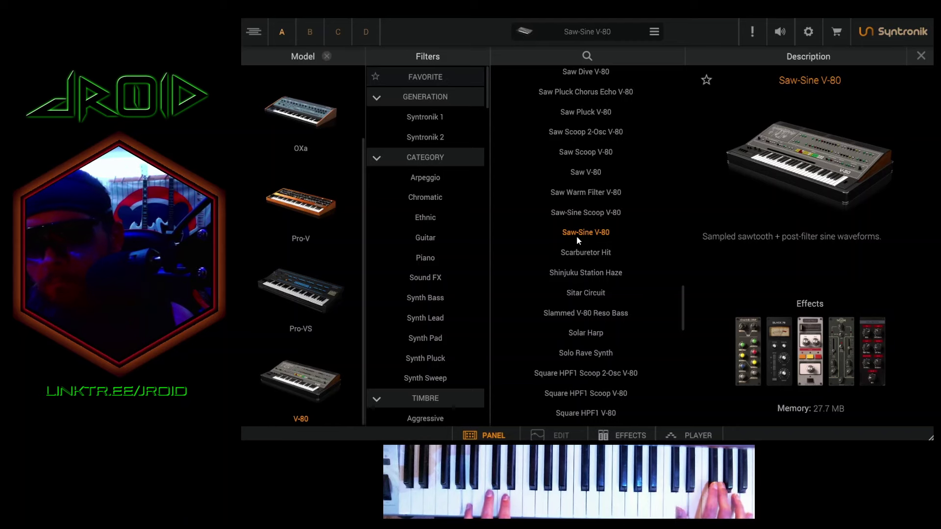
click(583, 255)
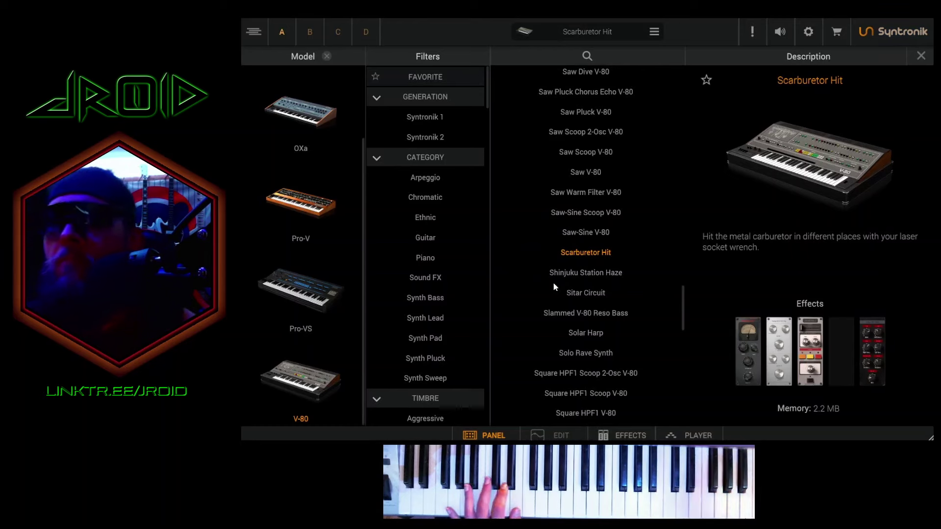
Load the preset Shinjuku Station Haze and audition it with its synth panel settings in view
click(554, 283)
click(600, 275)
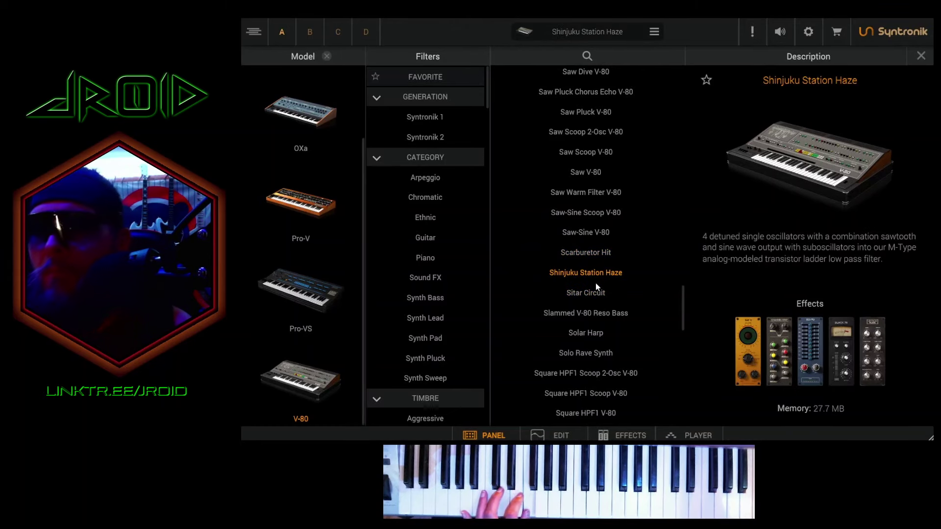
click(528, 32)
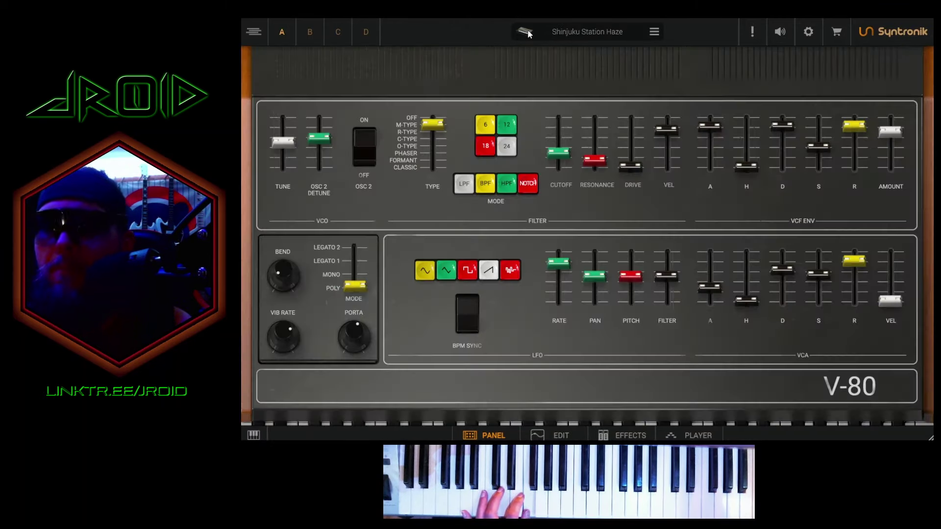
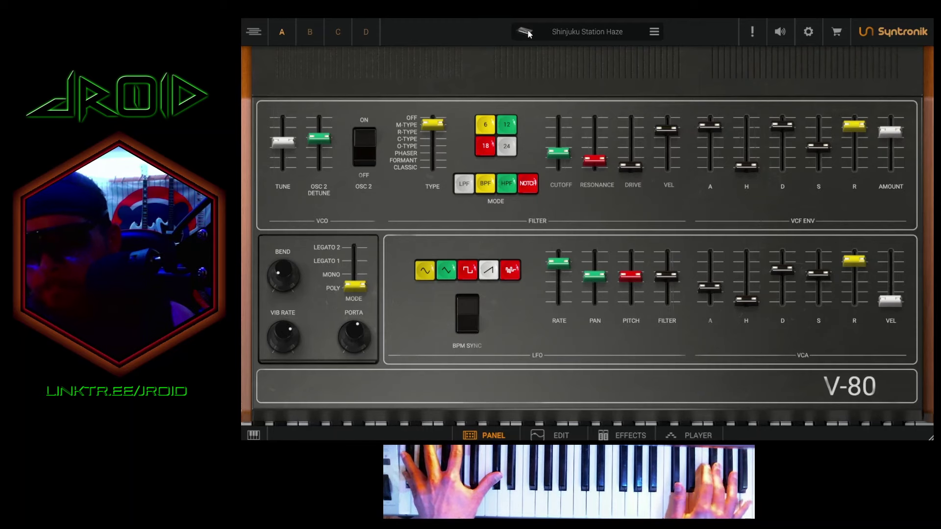
Return to the preset browser and audition Sitar Circuit, Slammed V-80 Reso Bass, Solar Harp and Solo Rave Synth
click(524, 31)
click(584, 294)
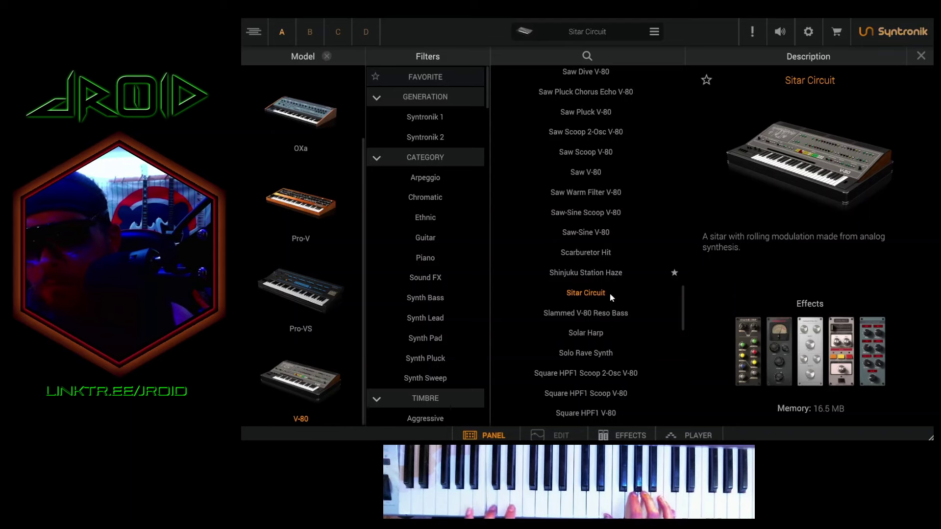
click(586, 314)
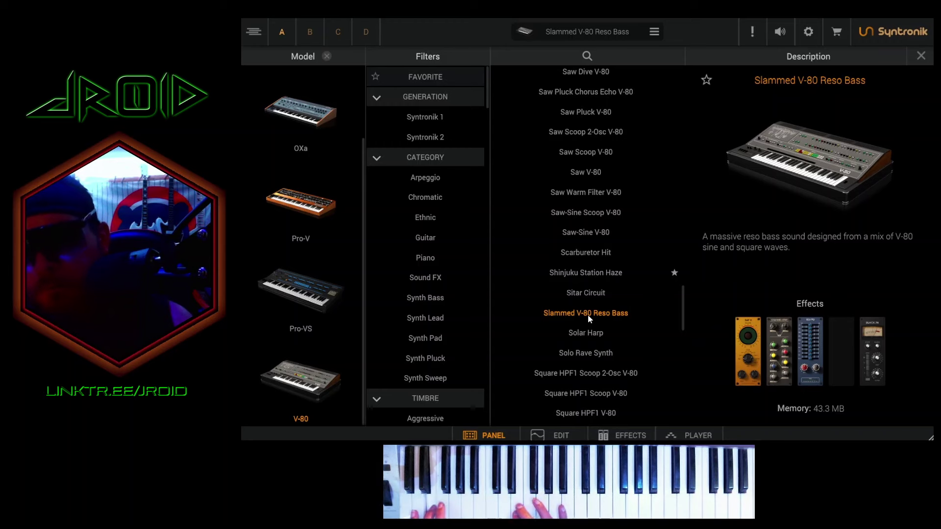
click(613, 332)
scroll(618, 325, down, 5)
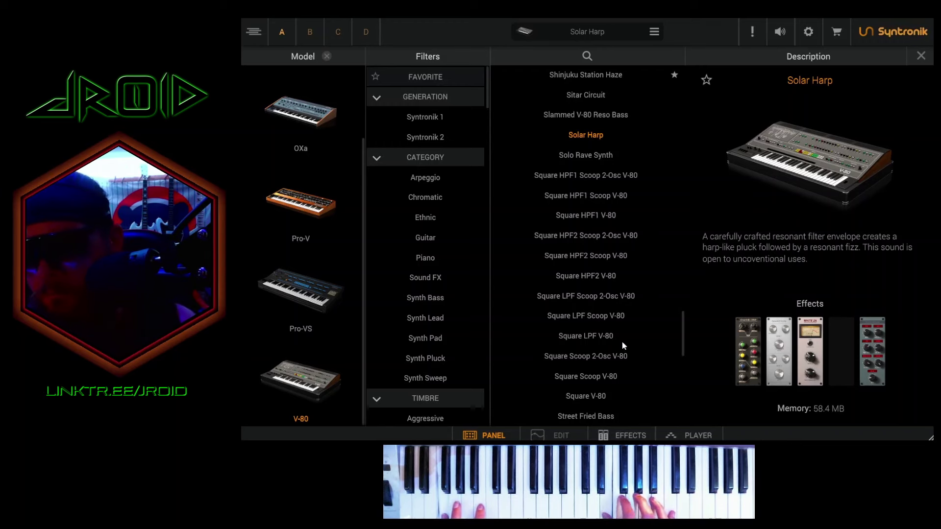
key(Down)
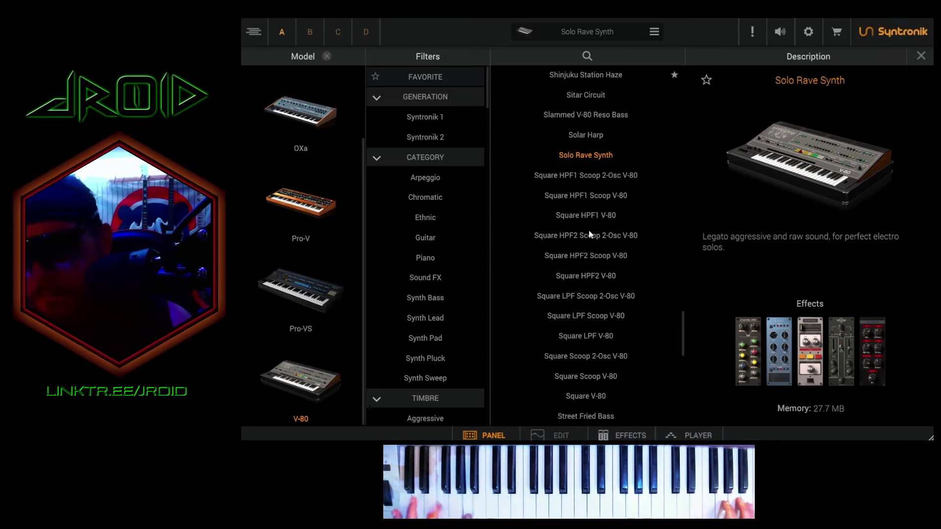
Audition the Square HPF1 and Square HPF2 presets in order, each as Scoop 2-Osc V-80, Scoop V-80 and plain V-80
key(Down)
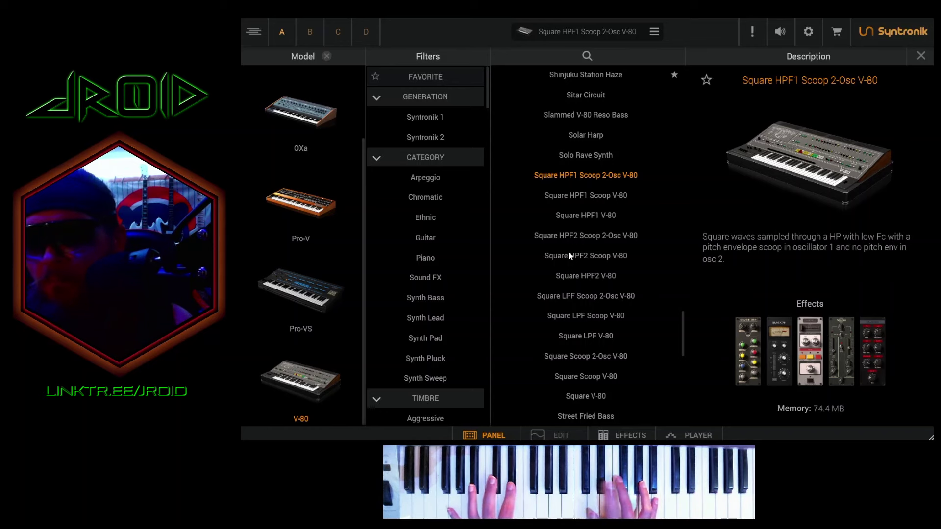
click(581, 205)
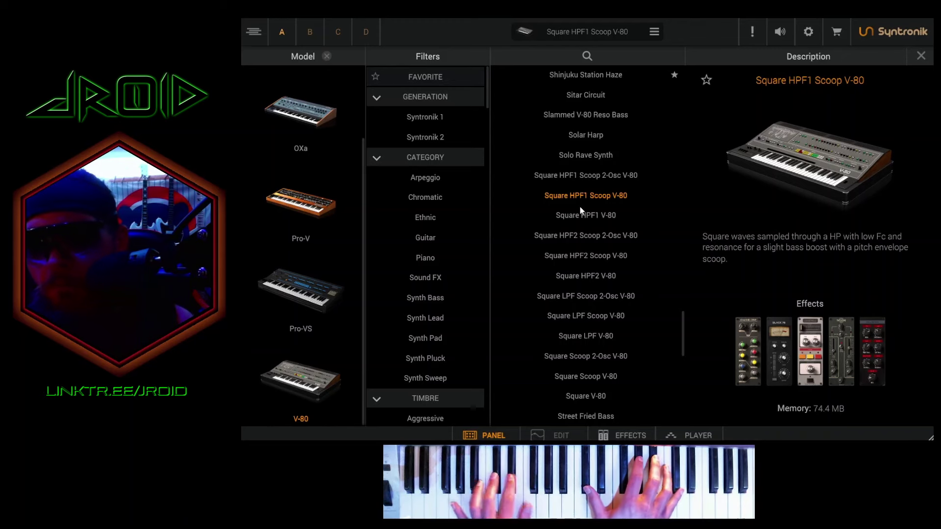
click(580, 215)
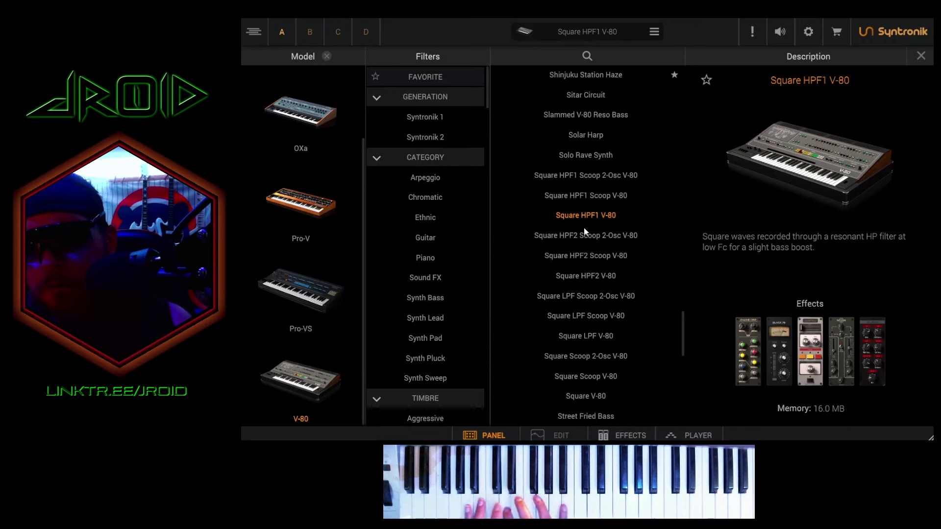
click(584, 231)
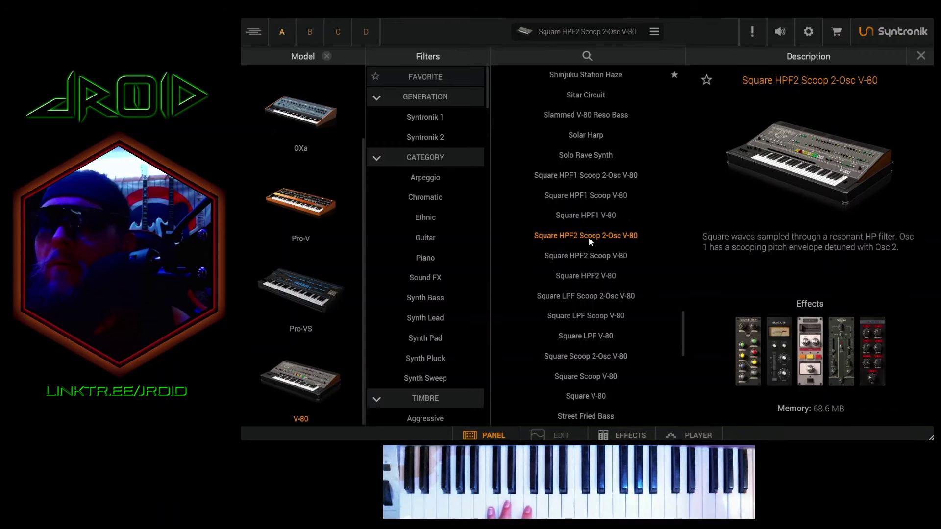
click(573, 257)
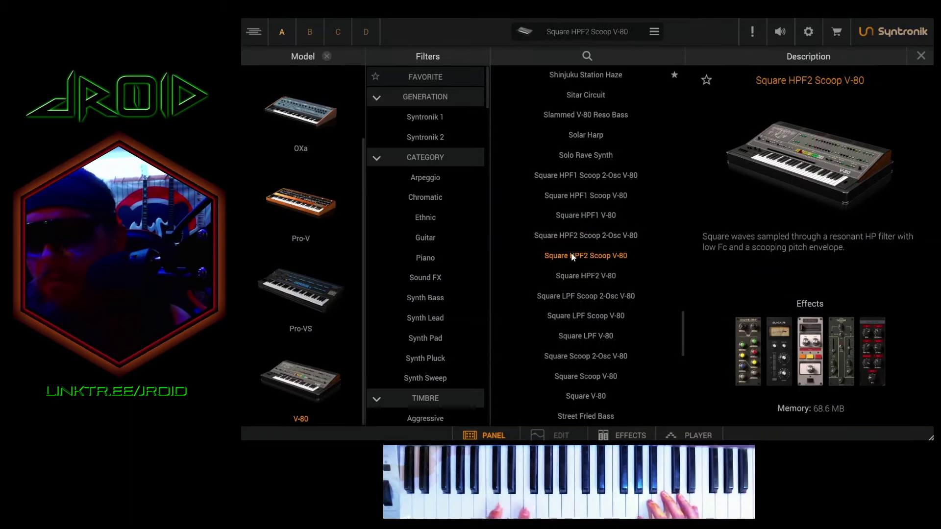
click(584, 277)
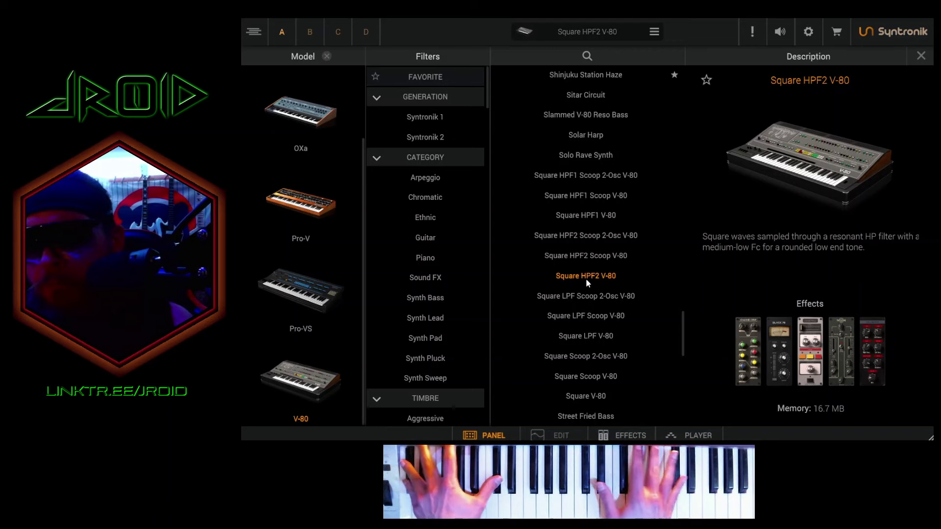
Audition the presets Square LPF Scoop 2-Osc V-80, Square LPF Scoop V-80 and Square LPF V-80
click(588, 294)
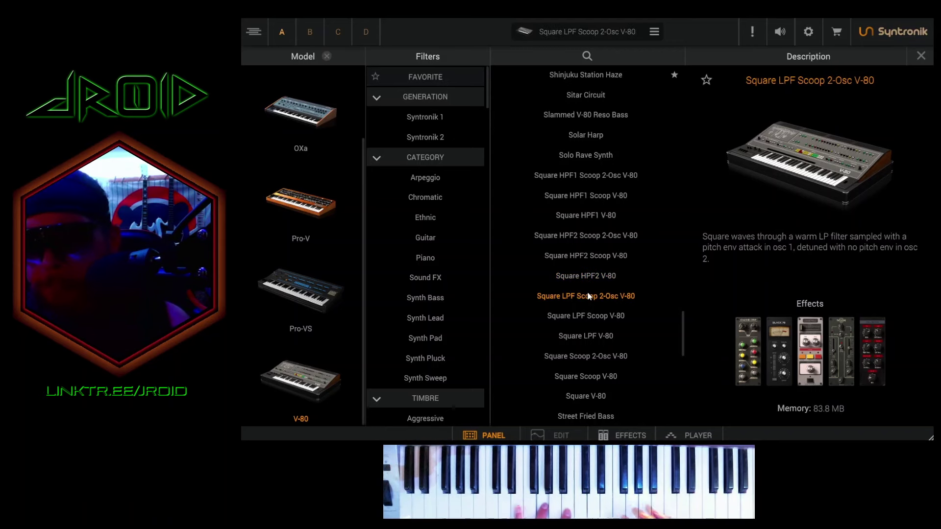
click(579, 316)
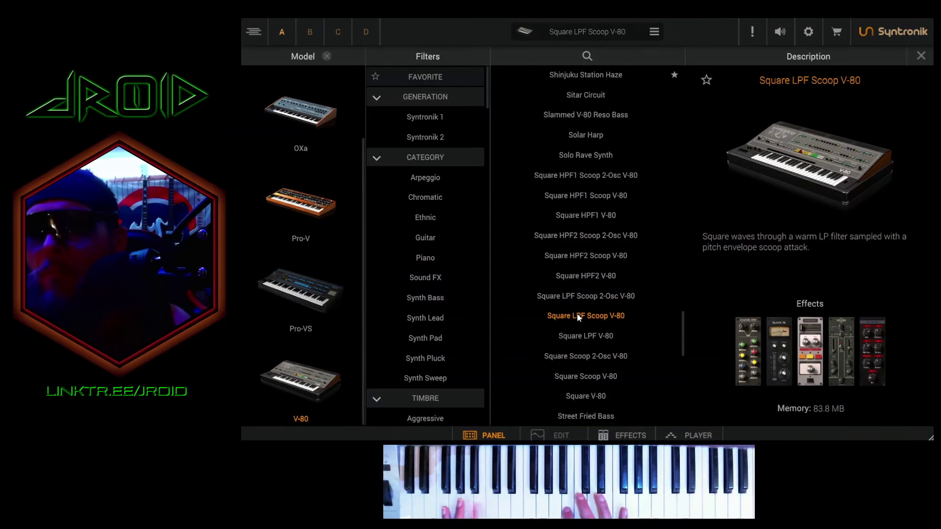
click(577, 336)
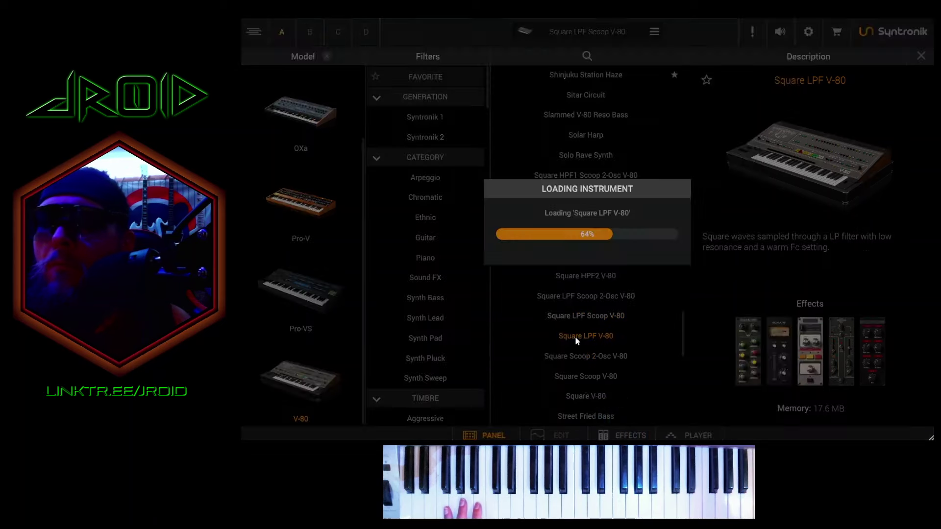
Audition the presets Square Scoop 2-Osc V-80, Square Scoop V-80, Square V-80 and Street Fried Bass
scroll(588, 333, down, 3)
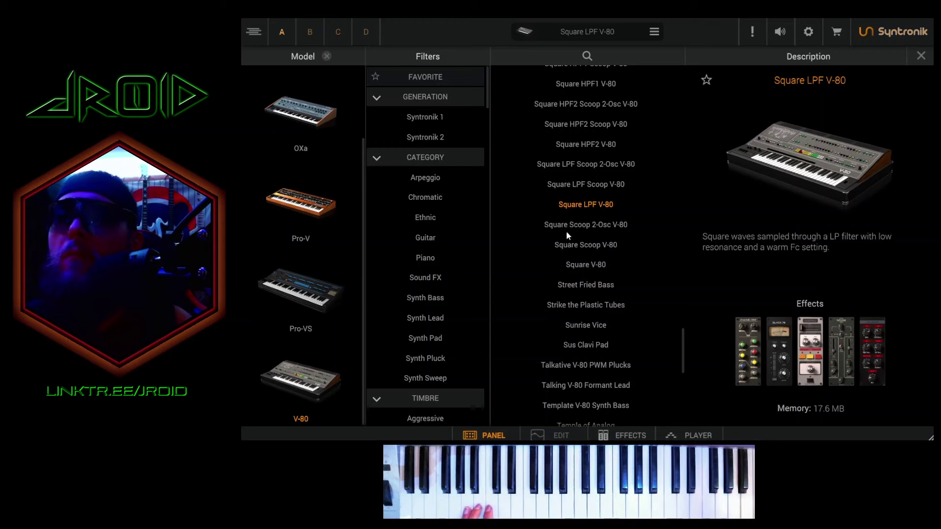
click(589, 224)
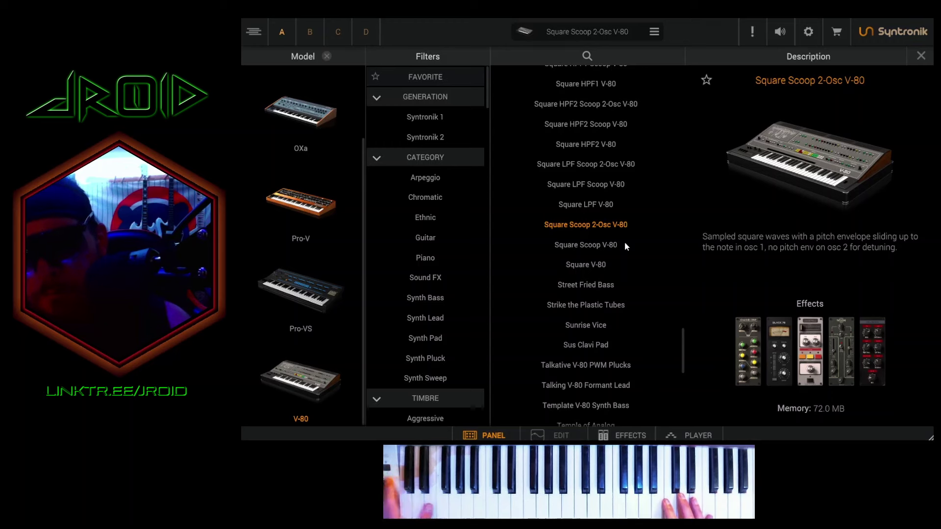
click(625, 244)
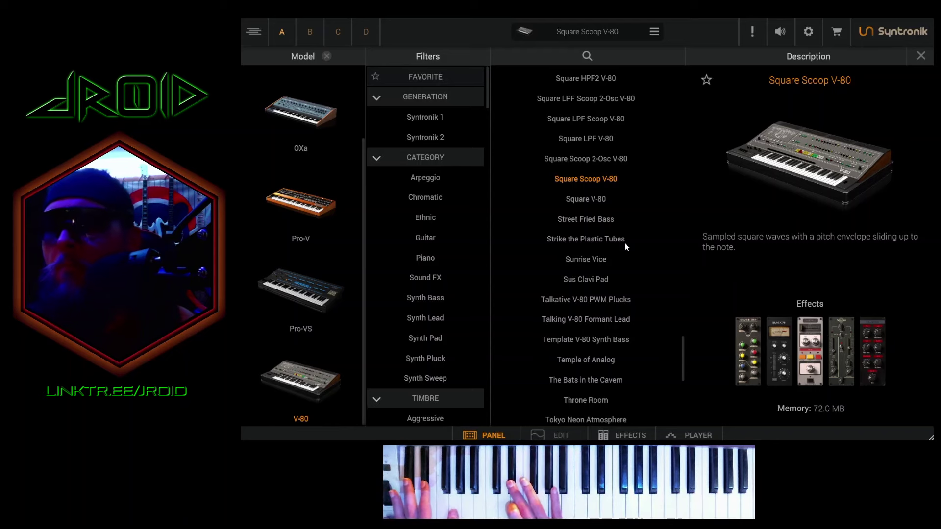
click(596, 204)
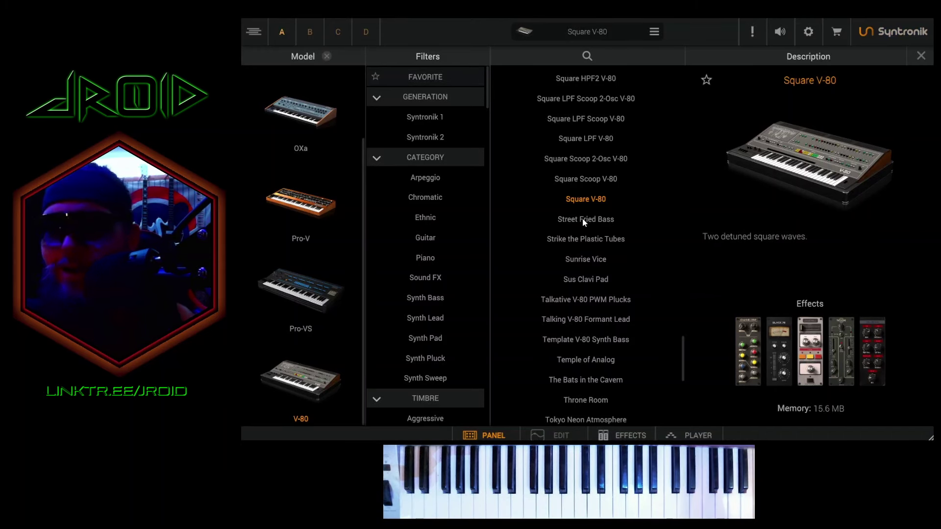
click(582, 219)
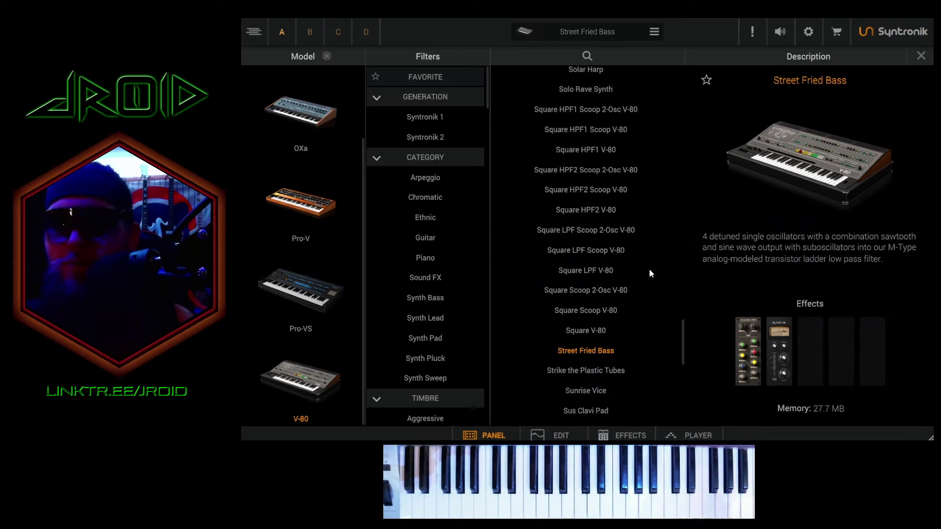
Audition Strike the Plastic Tubes and Sunrise Vice, and check Sunrise Vice's arpeggiator and panel settings
scroll(649, 269, down, 3)
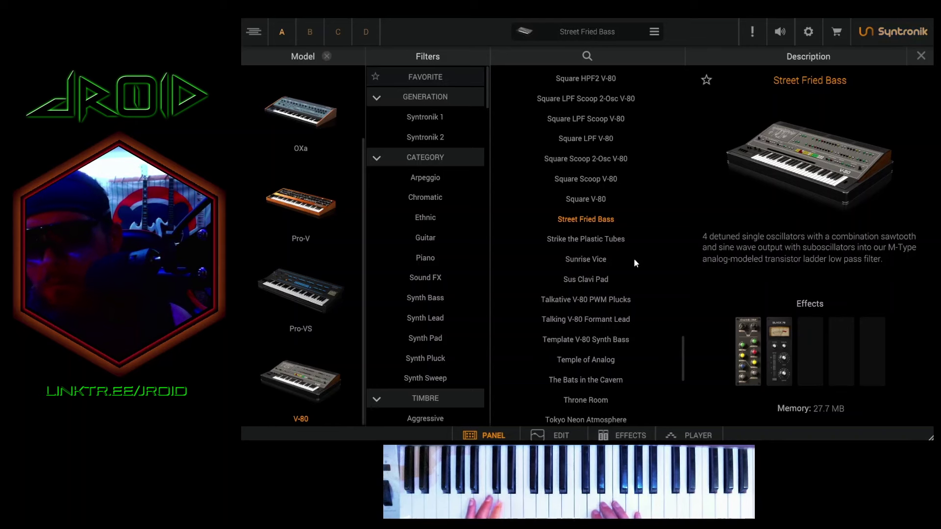
click(601, 238)
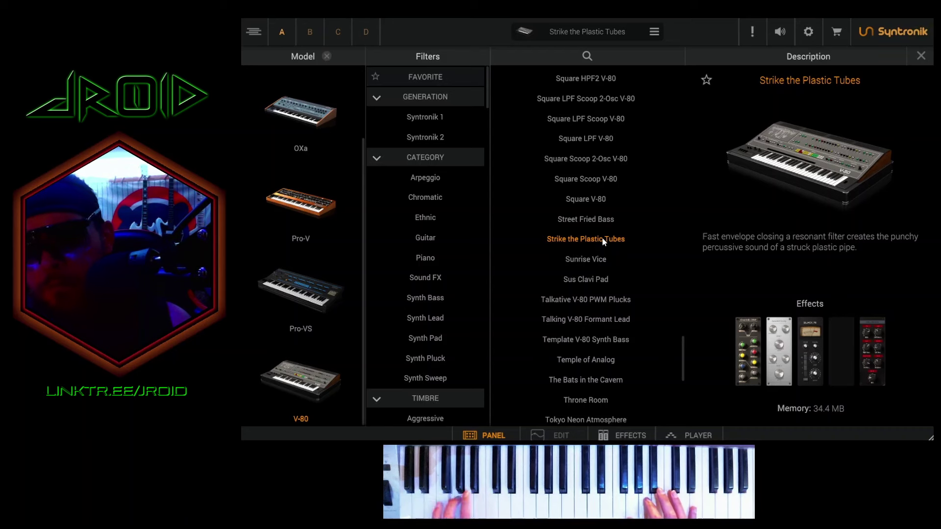
click(596, 262)
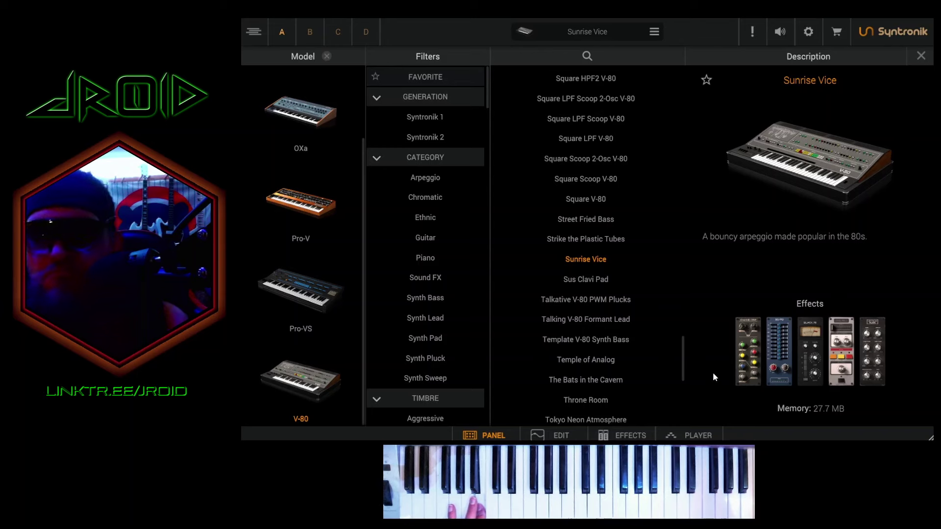
double_click(588, 260)
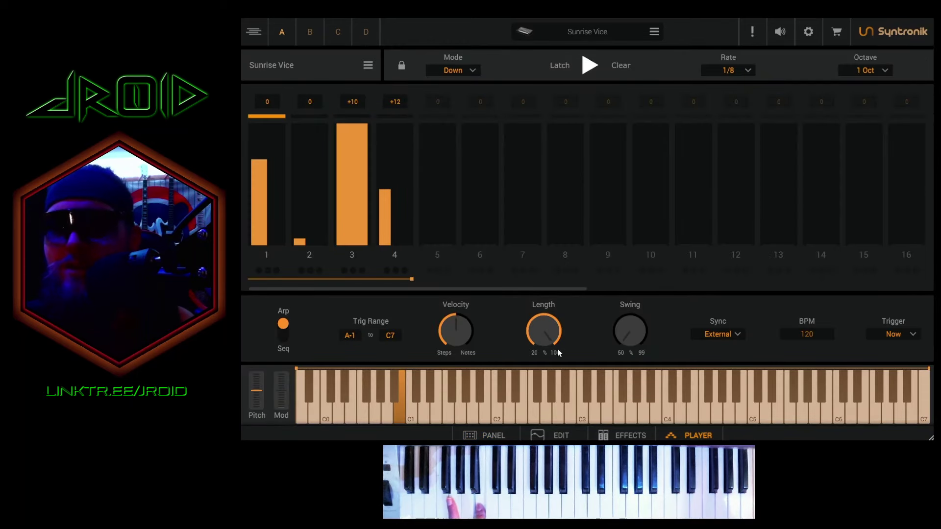
click(484, 435)
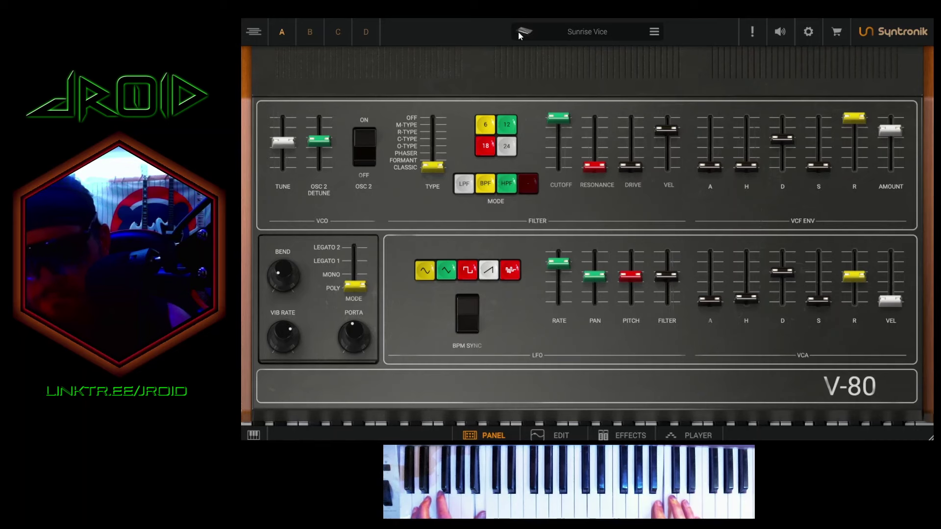
Return to the preset browser and audition Sus Clavi Pad, Talkative V-80 PWM Plucks, Talking V-80 Formant Lead and Template V-80 Synth Bass
click(519, 31)
click(586, 284)
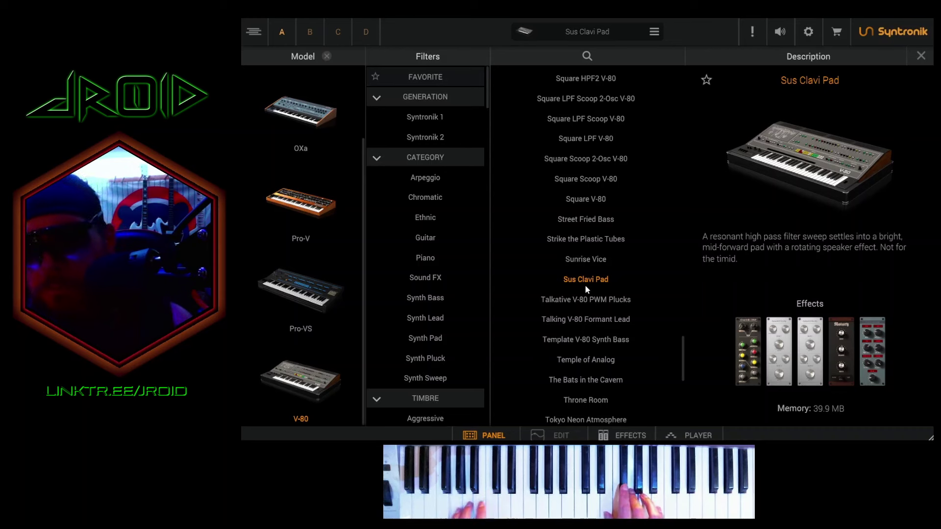
click(592, 303)
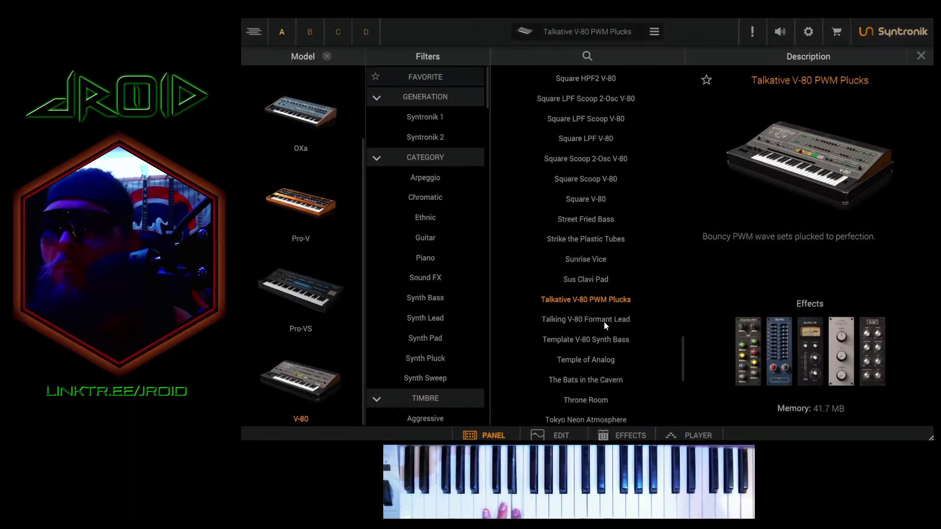
click(605, 322)
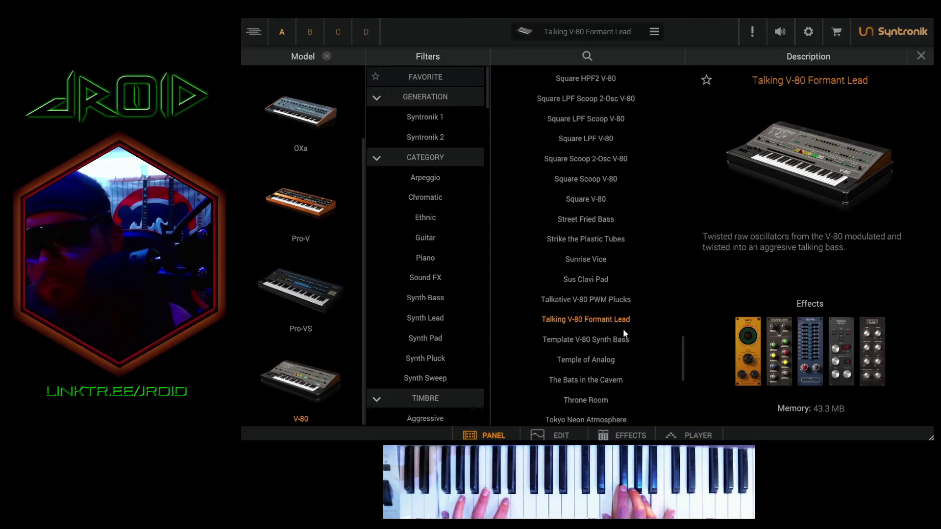
click(625, 340)
scroll(624, 342, down, 3)
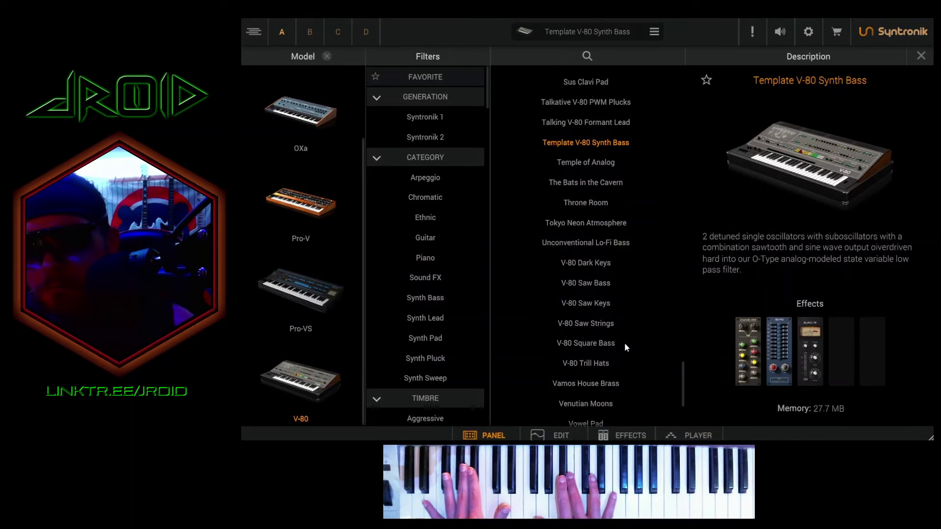
Audition Temple of Analog, The Bats in the Cavern, Throne Room and Tokyo Neon Atmosphere, marking Tokyo Neon Atmosphere as a favorite
key(Down)
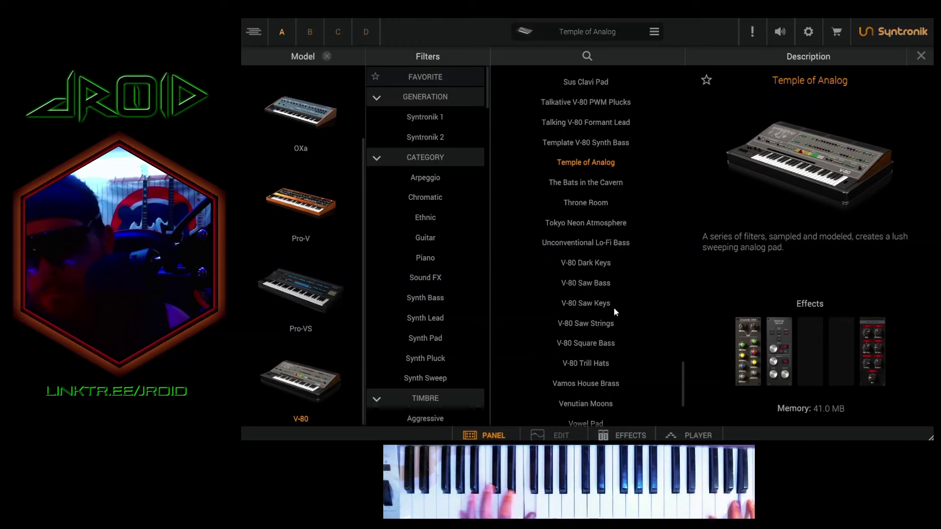
click(598, 184)
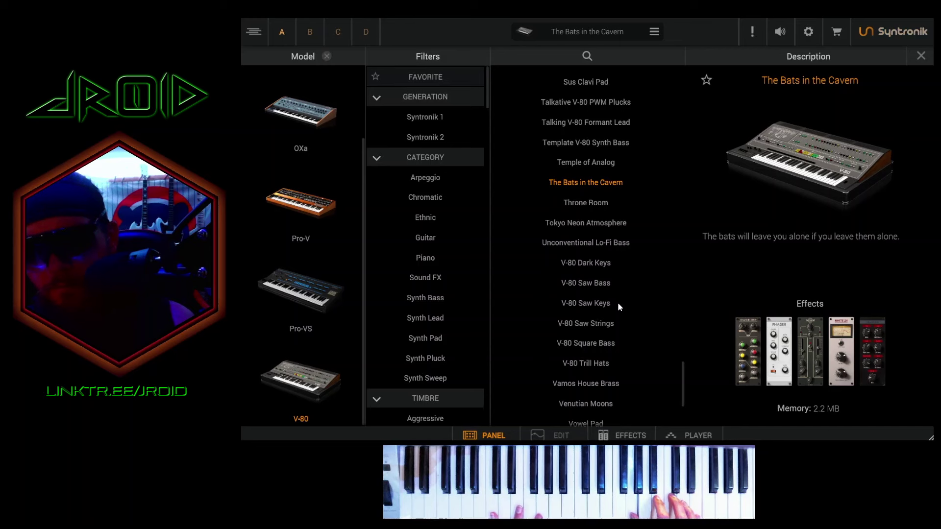
click(596, 205)
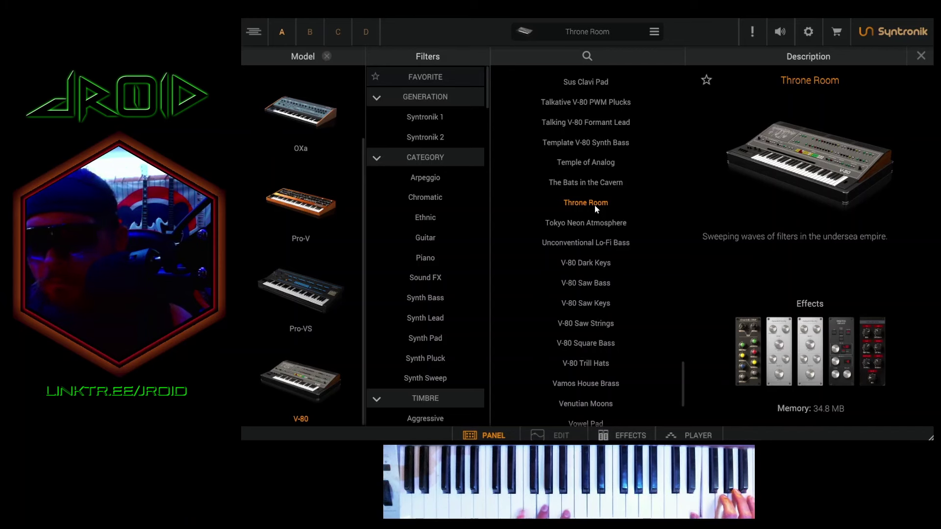
click(607, 223)
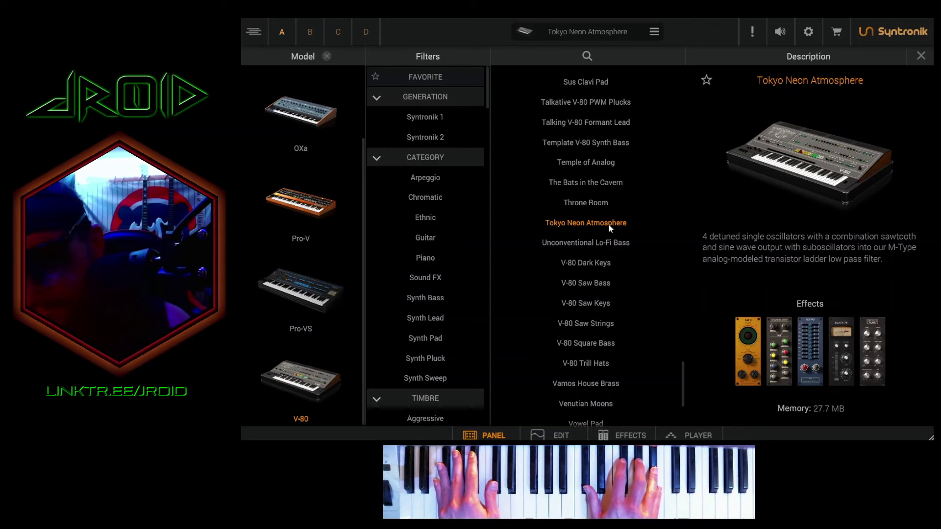
Audition Unconventional Lo-Fi Bass, V-80 Dark Keys and V-80 Saw Bass, marking V-80 Dark Keys as a favorite
click(611, 243)
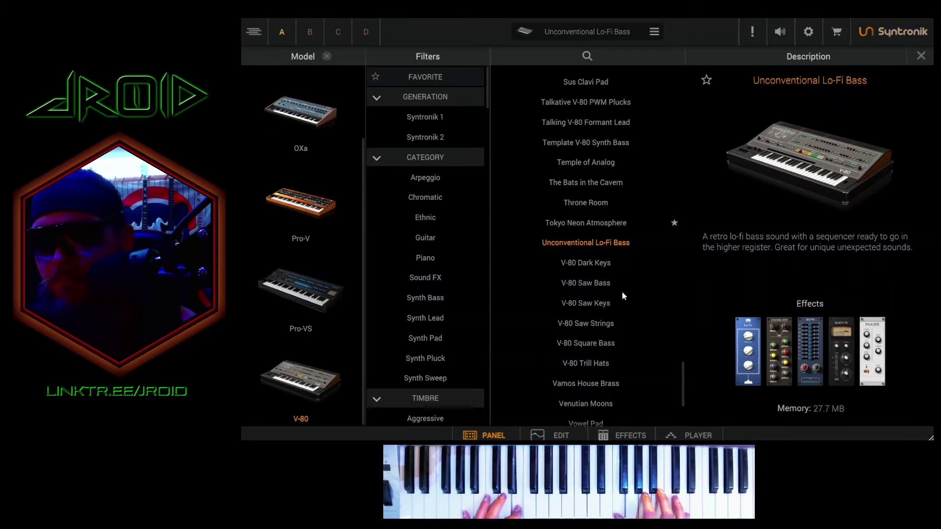
click(611, 262)
scroll(622, 313, down, 3)
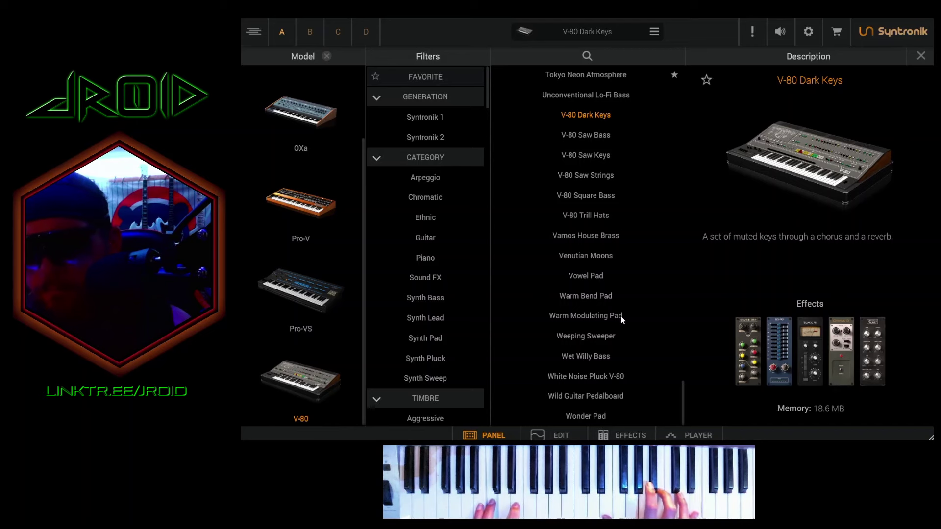
click(612, 135)
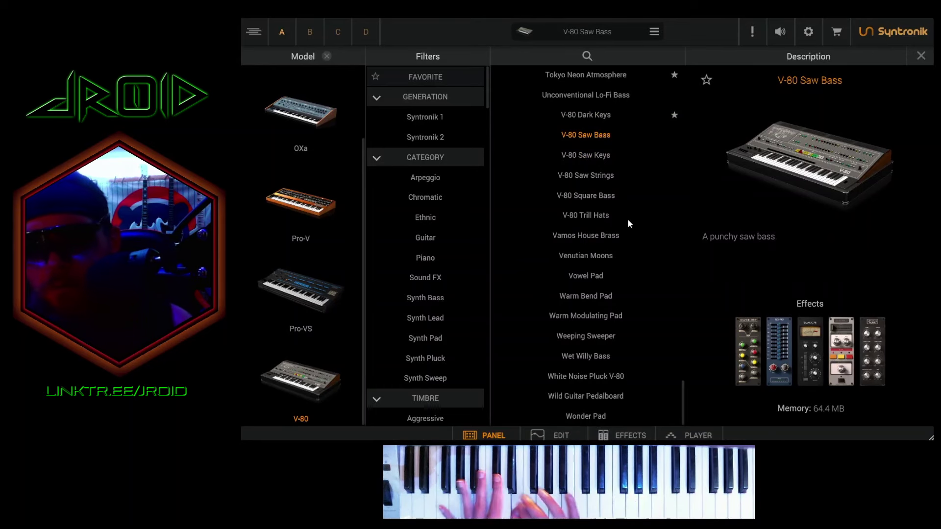
Audition the presets V-80 Saw Keys, V-80 Saw Strings, V-80 Square Bass and V-80 Trill Hats
click(603, 157)
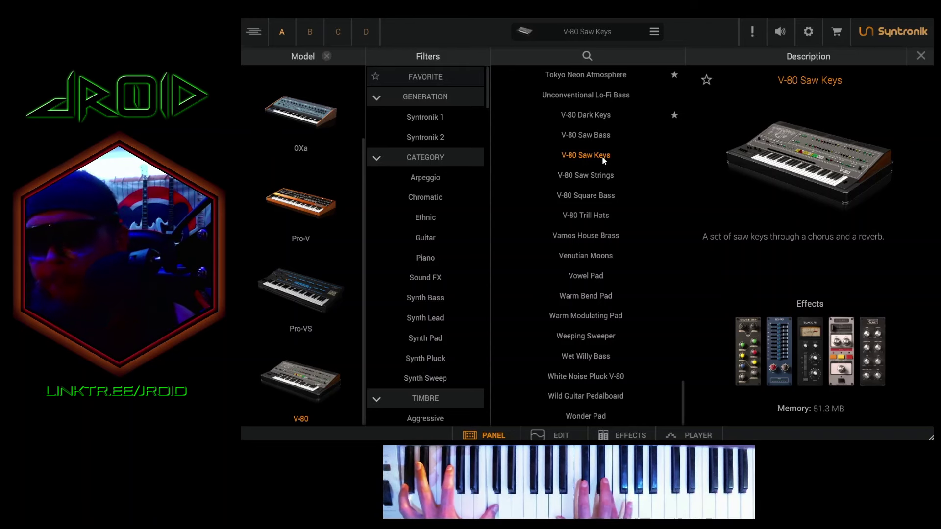
click(599, 176)
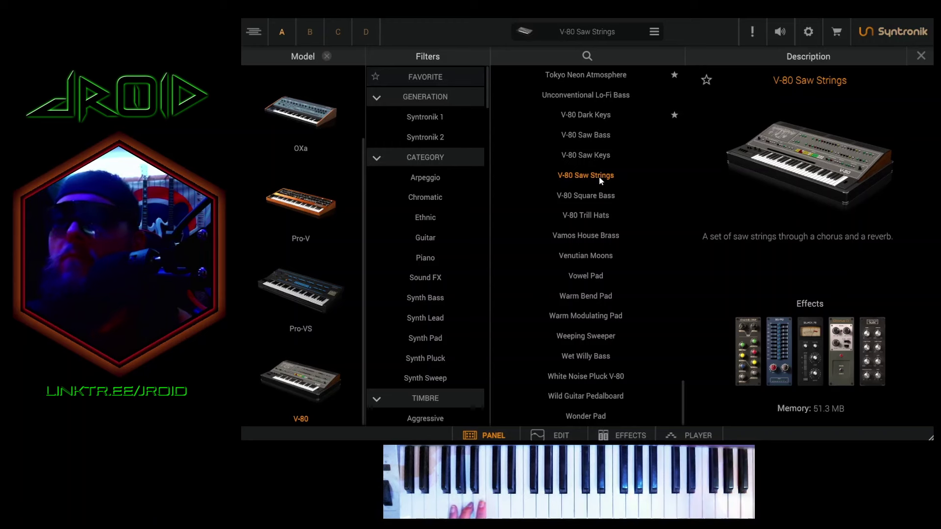
click(602, 195)
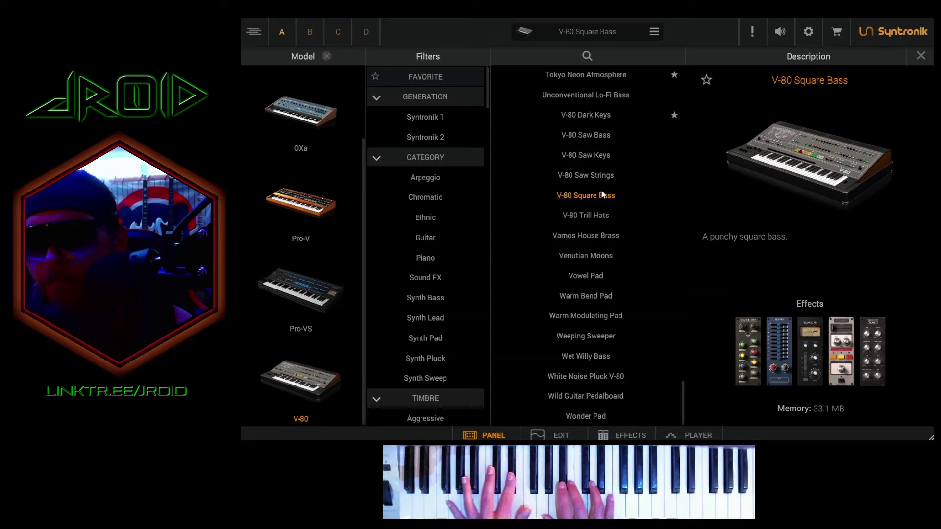
click(612, 214)
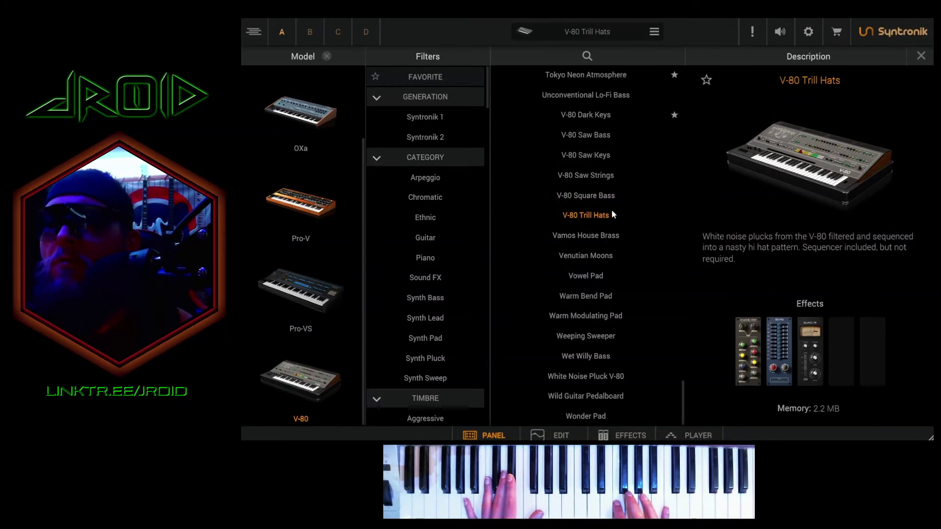
Audition Vamos House Brass and Venutian Moons, and mark Venutian Moons as a favorite
click(612, 236)
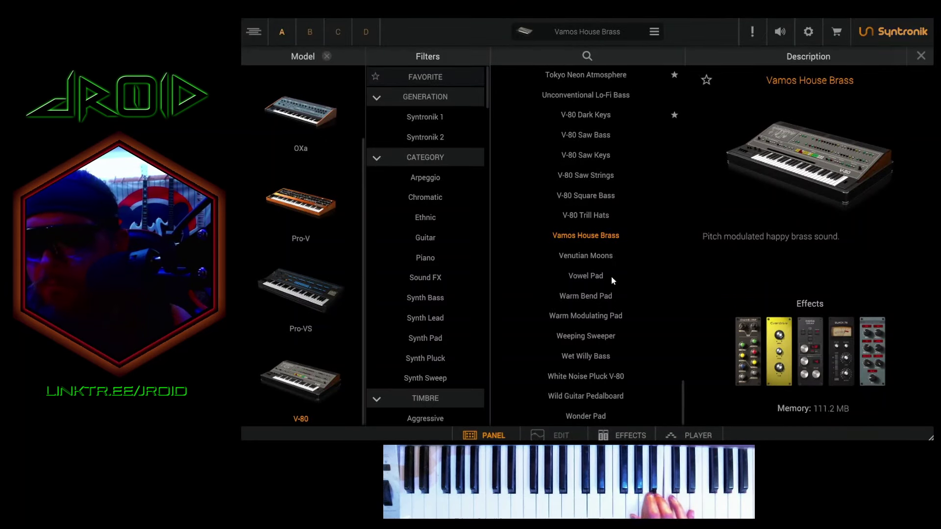
click(609, 261)
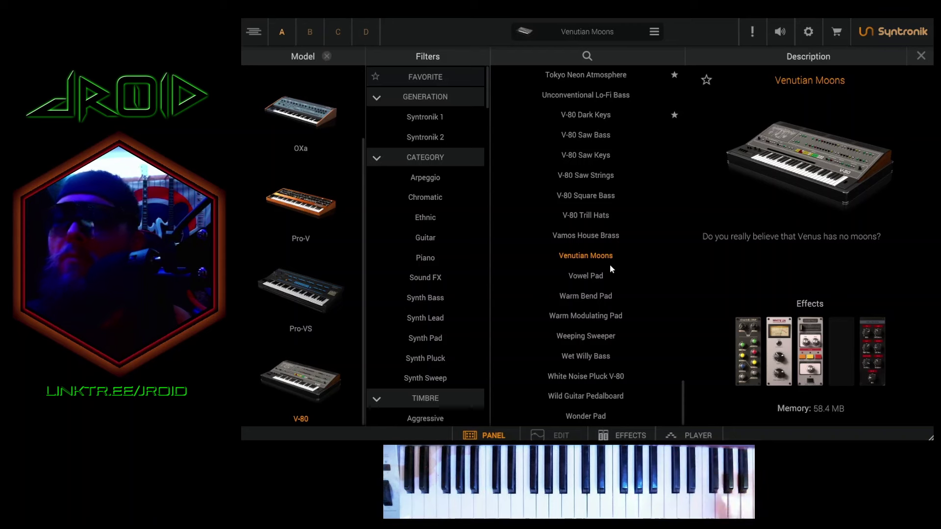
click(707, 80)
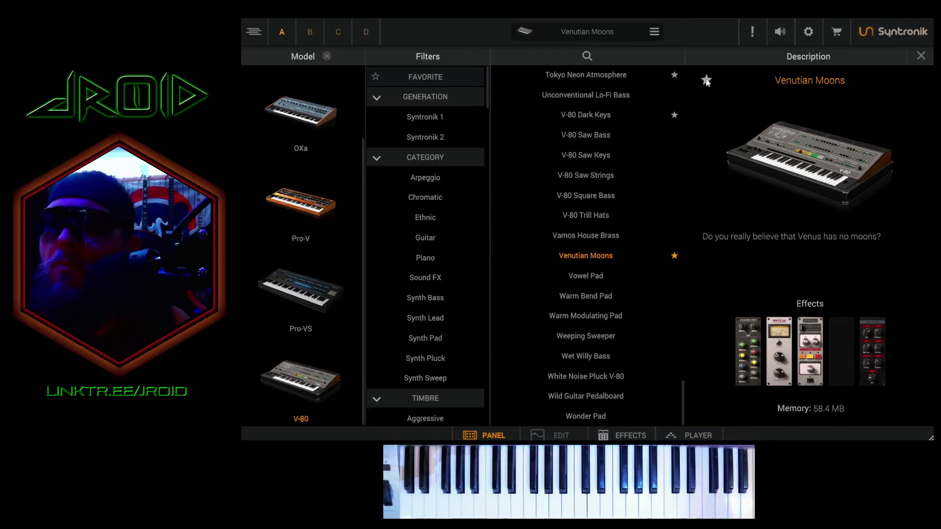
Audition the presets Vowel Pad, Warm Bend Pad, Warm Modulating Pad and Weeping Sweeper
click(598, 277)
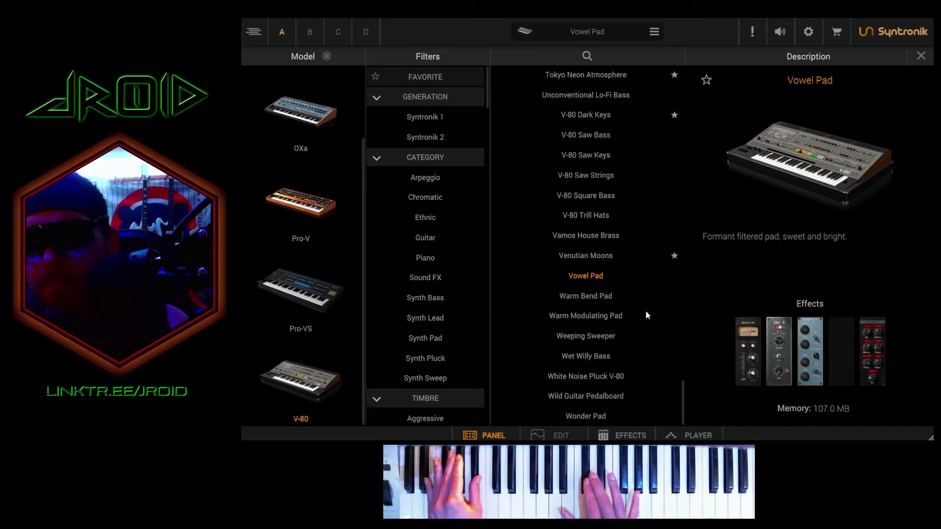
click(624, 294)
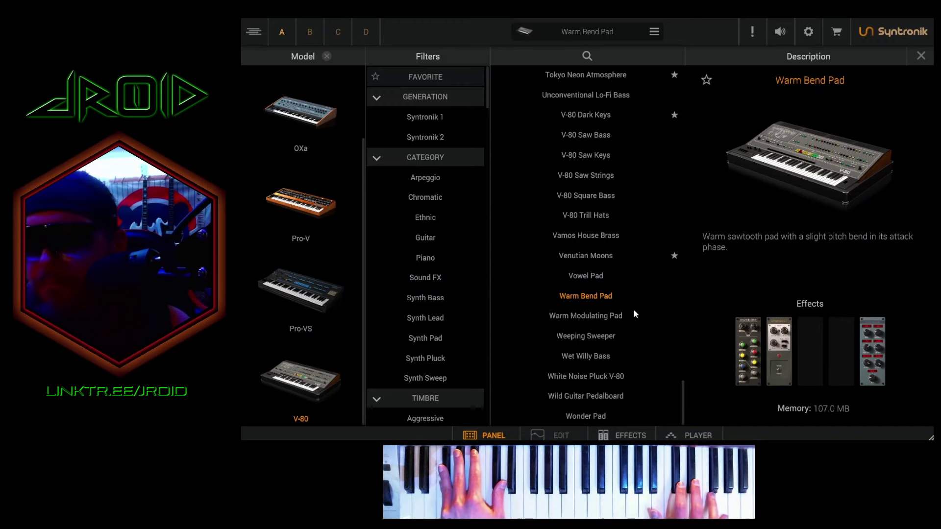
click(633, 312)
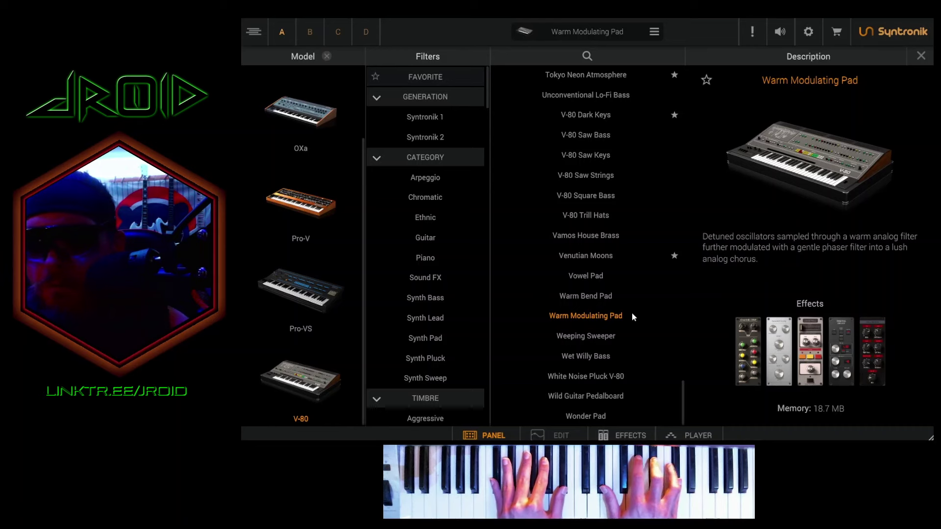
click(624, 337)
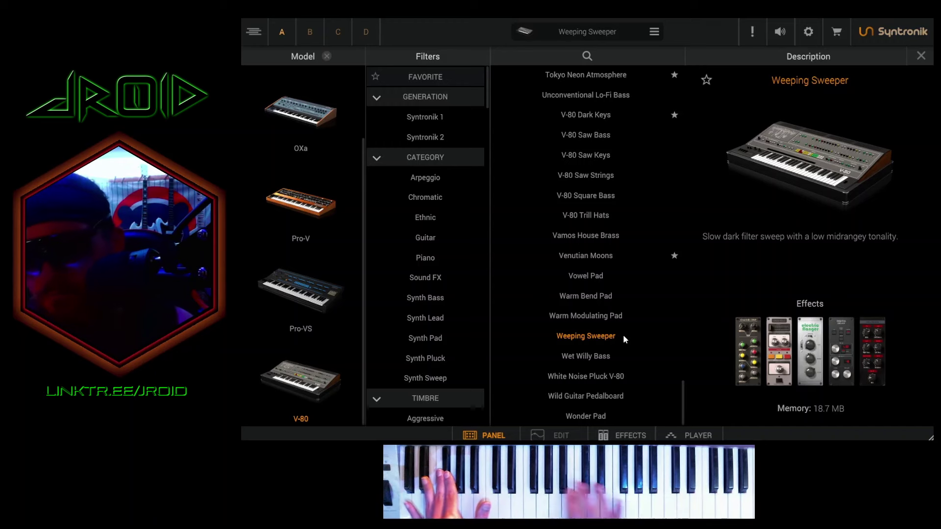
Audition Wet Willy Bass, White Noise Pluck V-80, Wild Guitar Pedalboard and Wonder Pad, and return to the synth's panel view
click(614, 352)
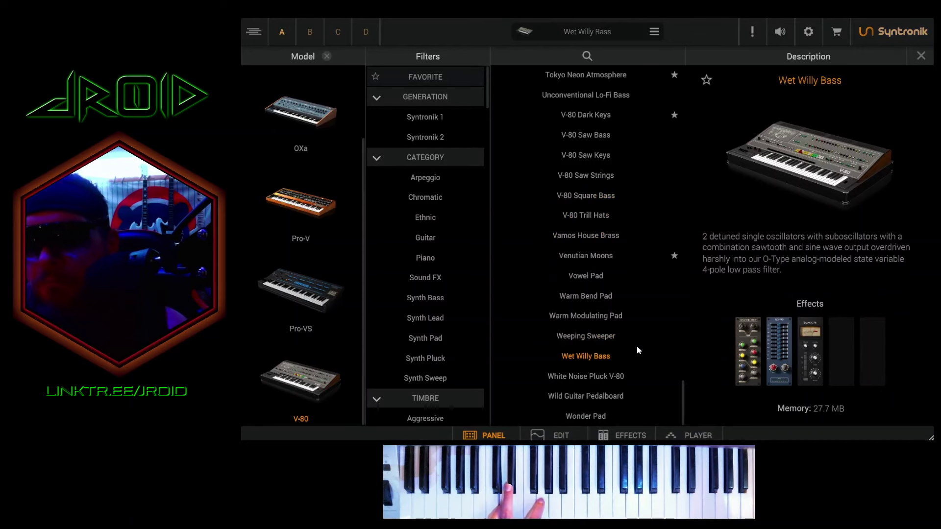
click(633, 375)
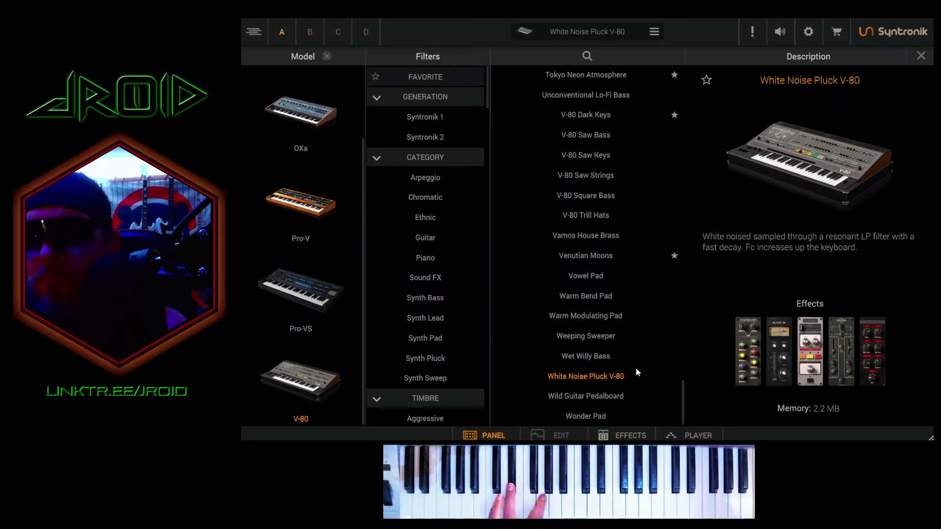
click(620, 397)
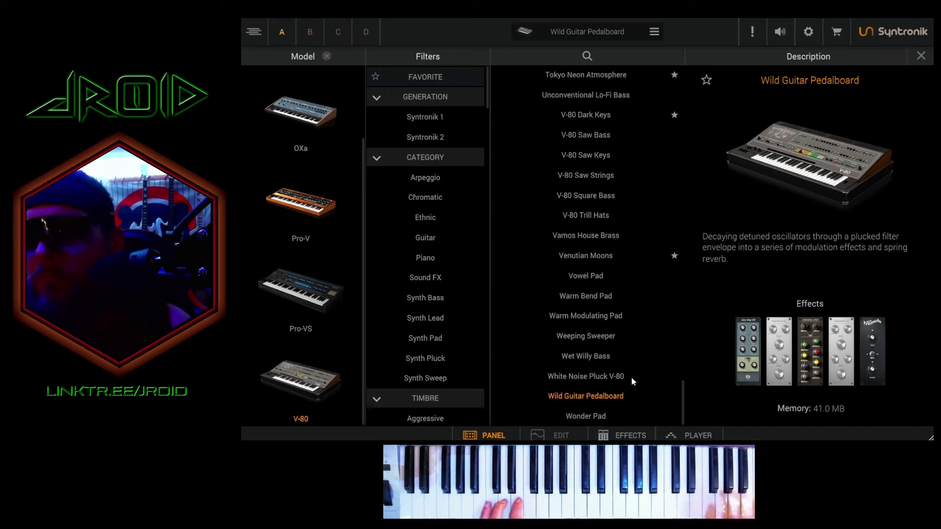
click(602, 415)
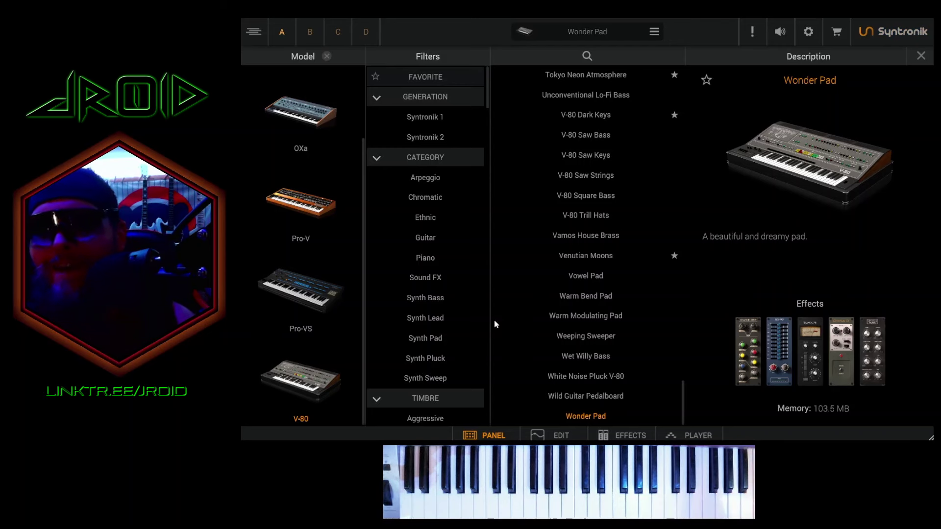
click(525, 35)
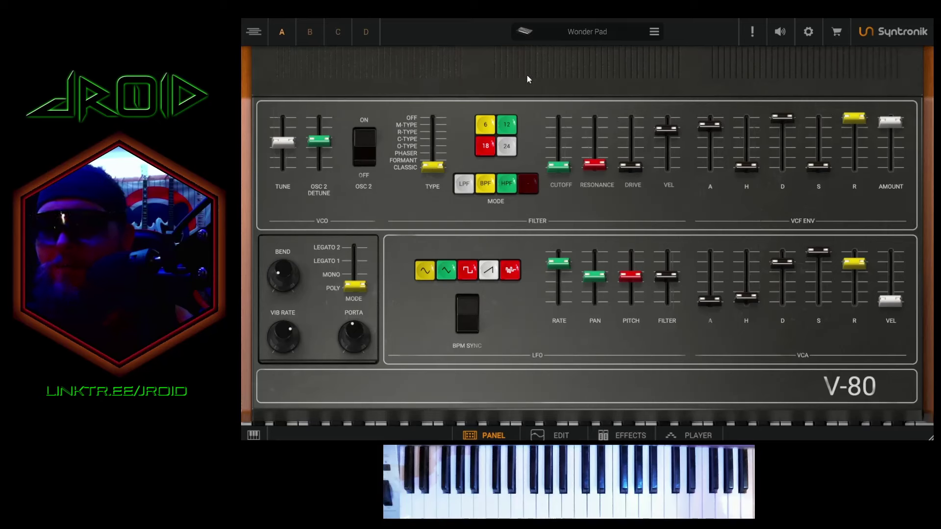